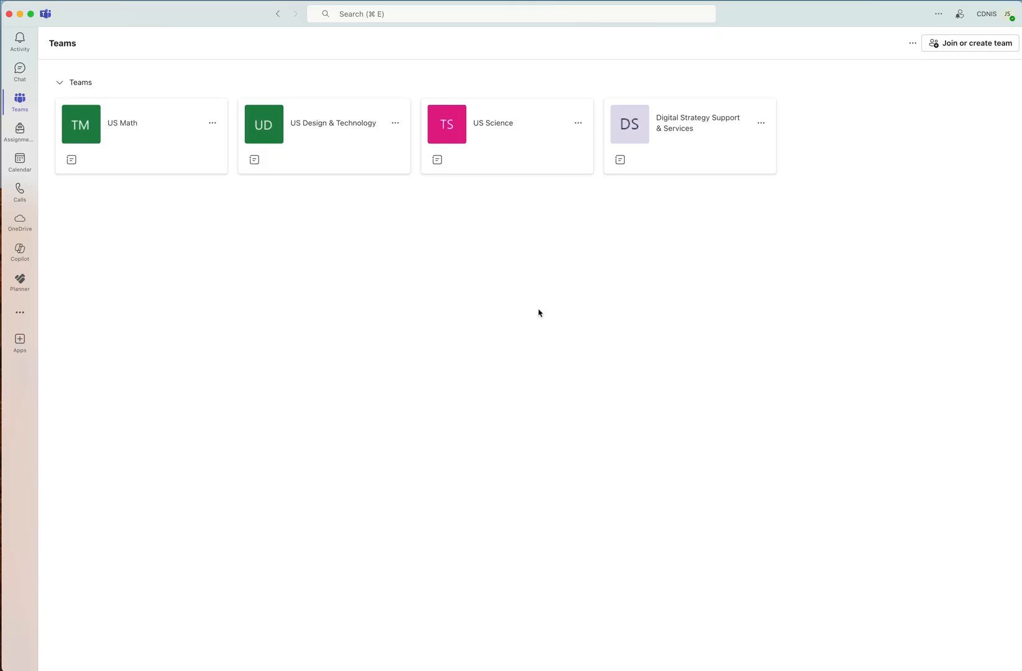
Step: Open the member management page of the Digital Strategy Support & Services team
{"action": "left_click", "coordinate": [705, 133]}
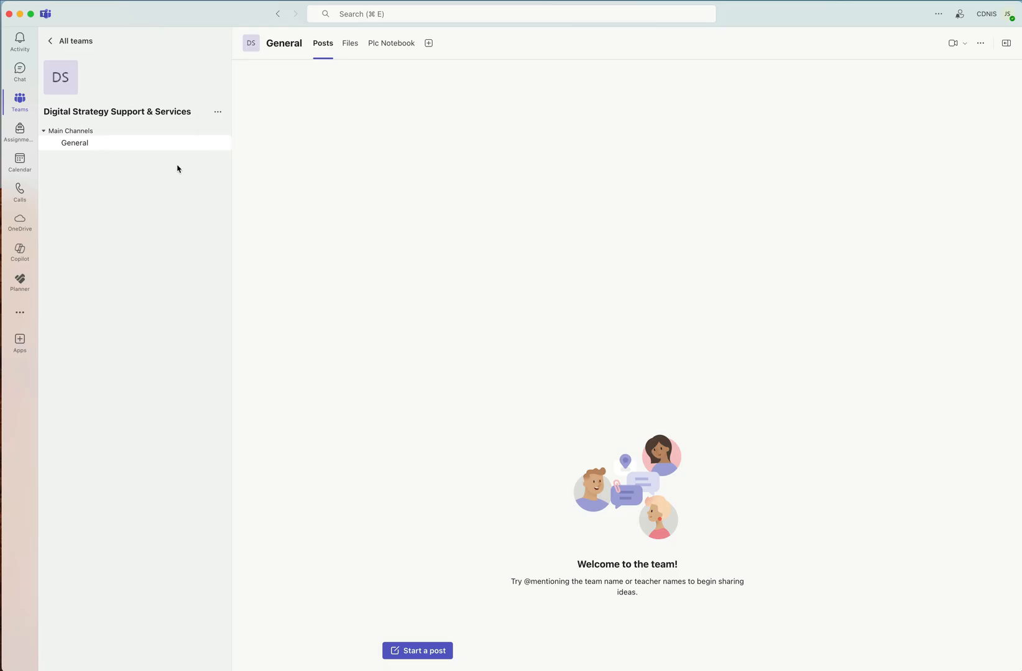
{"action": "left_click", "coordinate": [219, 114]}
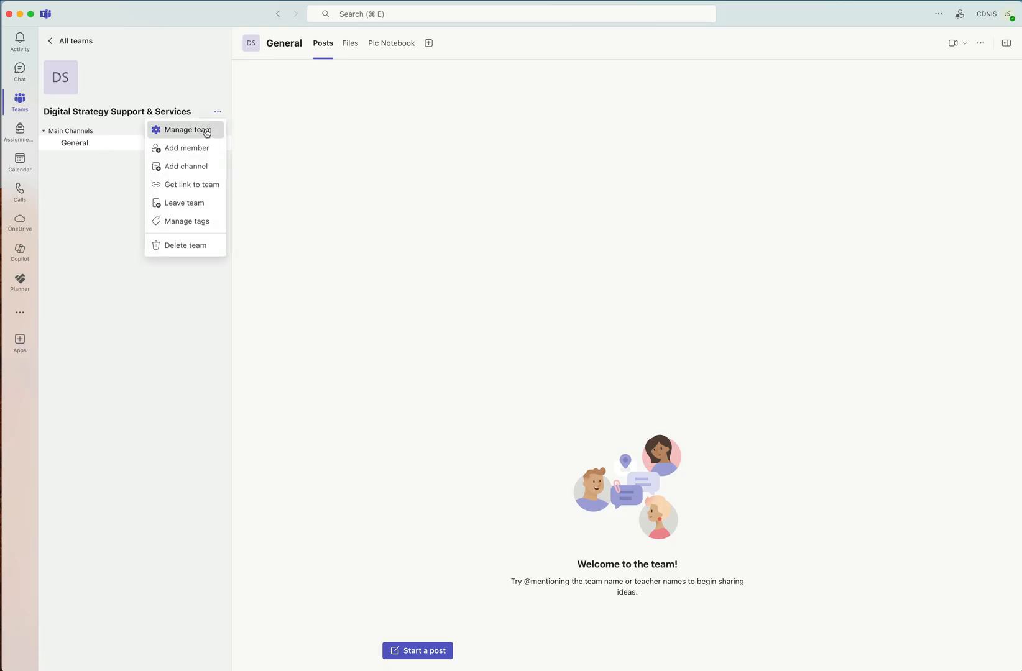
{"action": "left_click", "coordinate": [206, 130]}
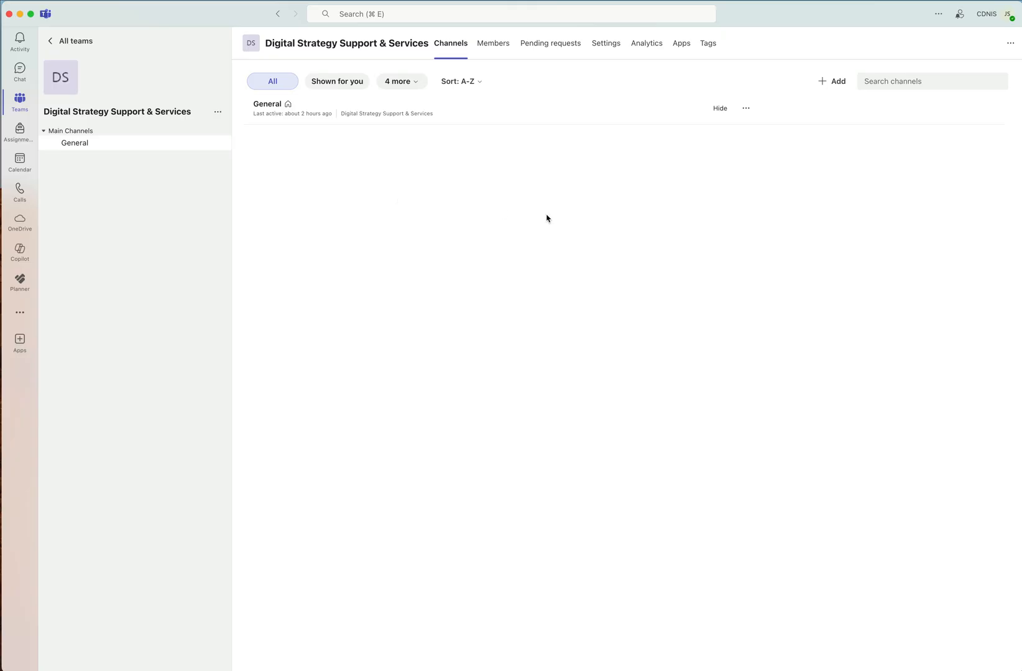
{"action": "left_click", "coordinate": [499, 47]}
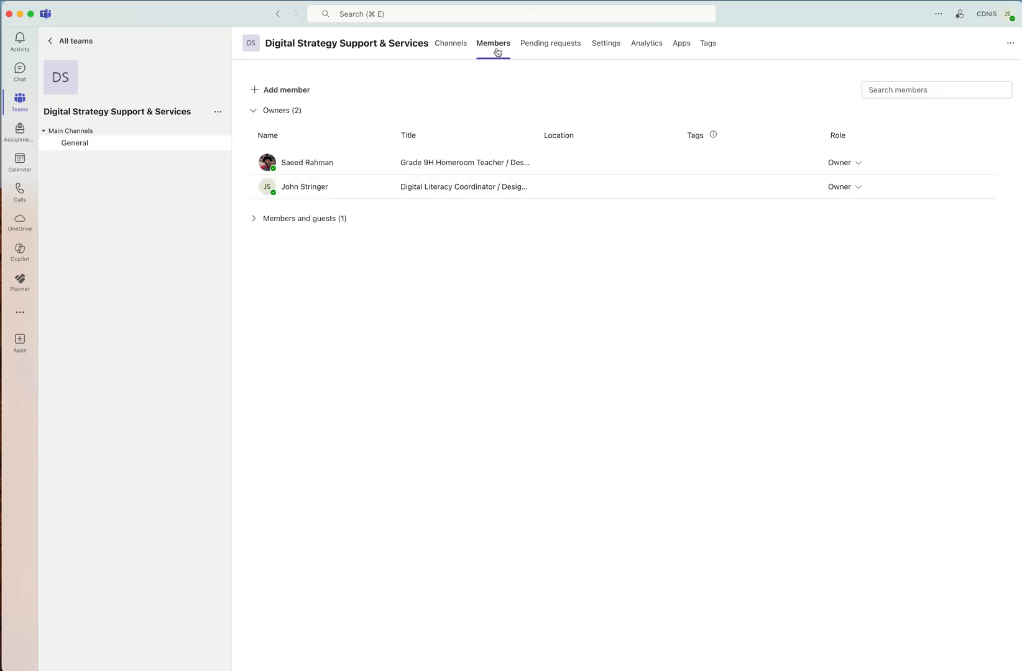
Step: Add the Senior Manager, IT Systems and Security to the team as a Member and expand the members and guests list
{"action": "left_click", "coordinate": [255, 90]}
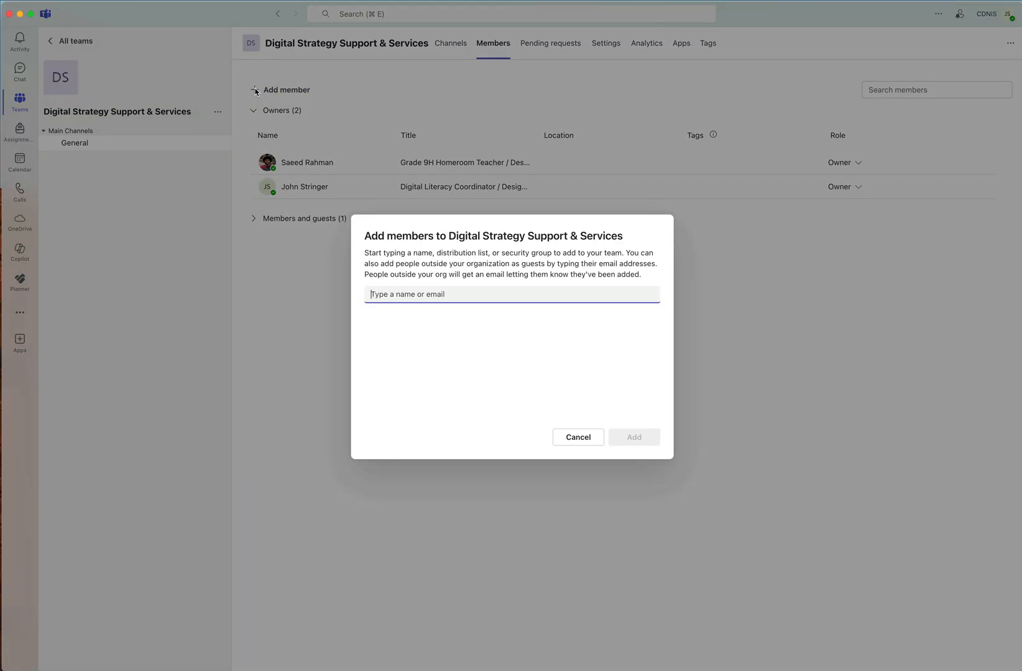
{"action": "type", "text": "roy"}
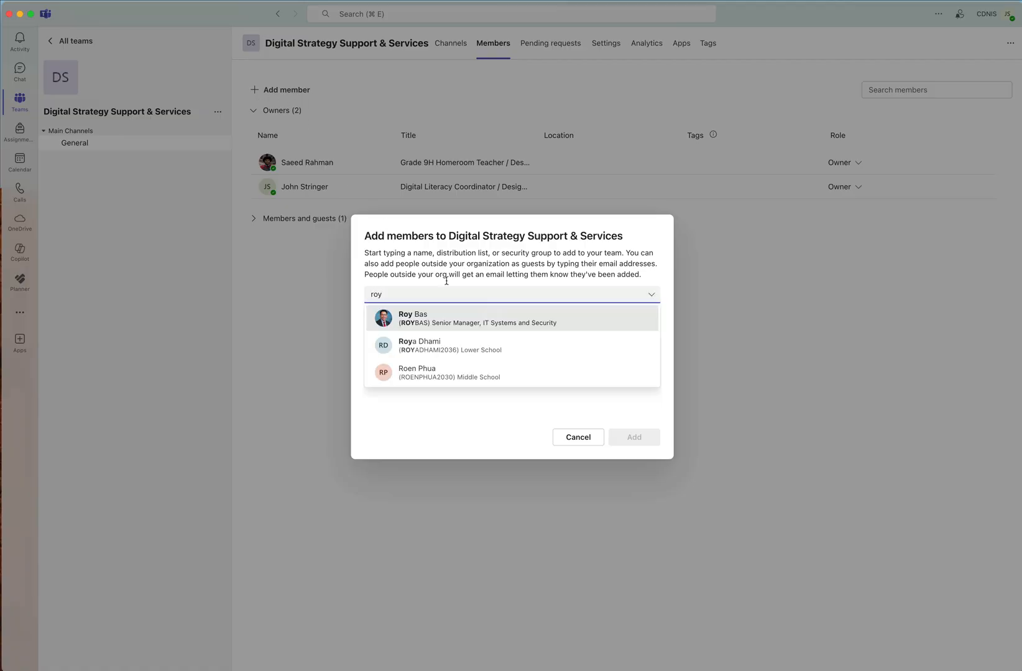
{"action": "left_click", "coordinate": [442, 317]}
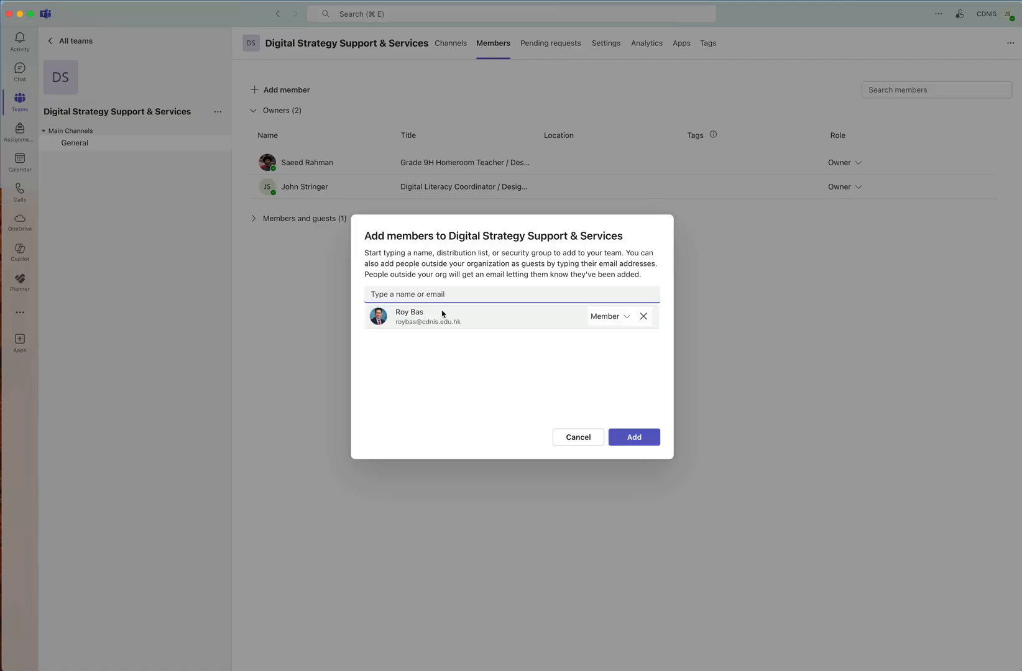
{"action": "left_click", "coordinate": [634, 436]}
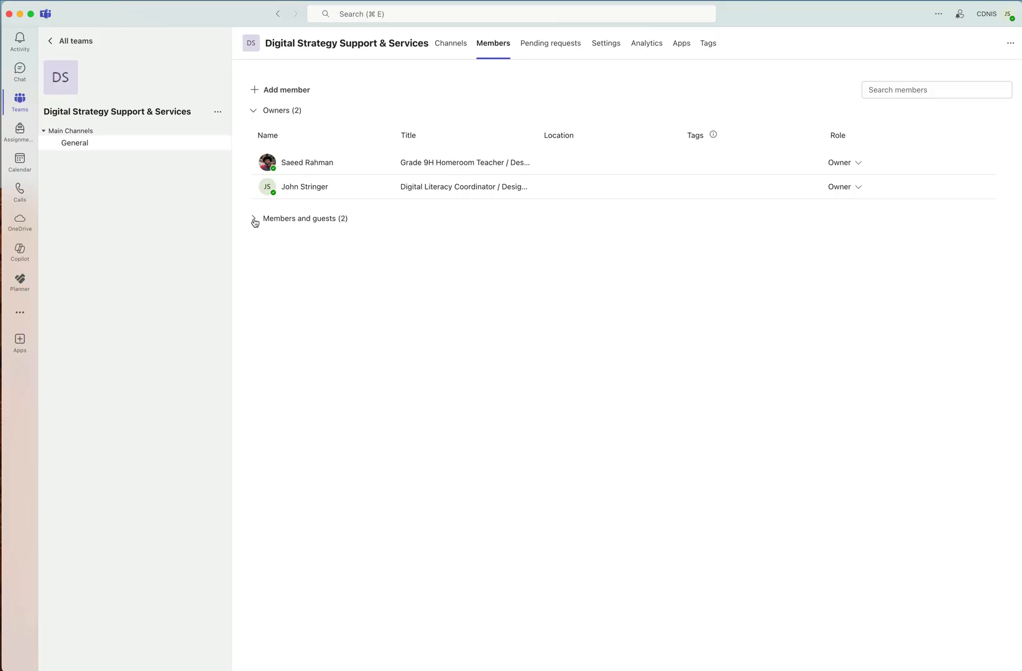
{"action": "left_click", "coordinate": [255, 221]}
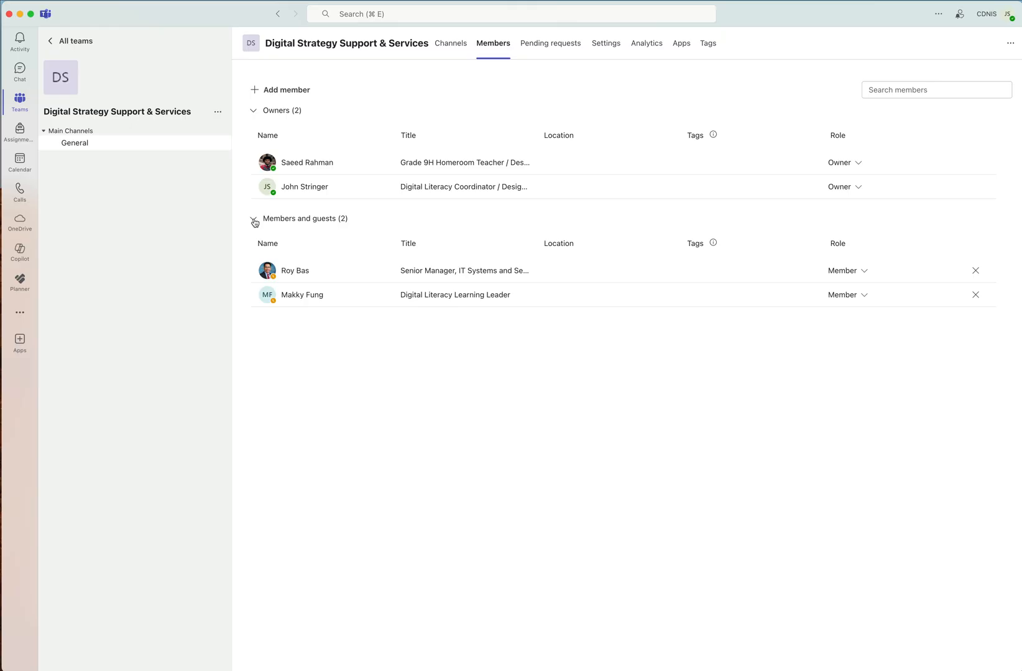
Step: Open the General channel's files and sync them to the computer, dismissing the sync notice
{"action": "left_click", "coordinate": [128, 150]}
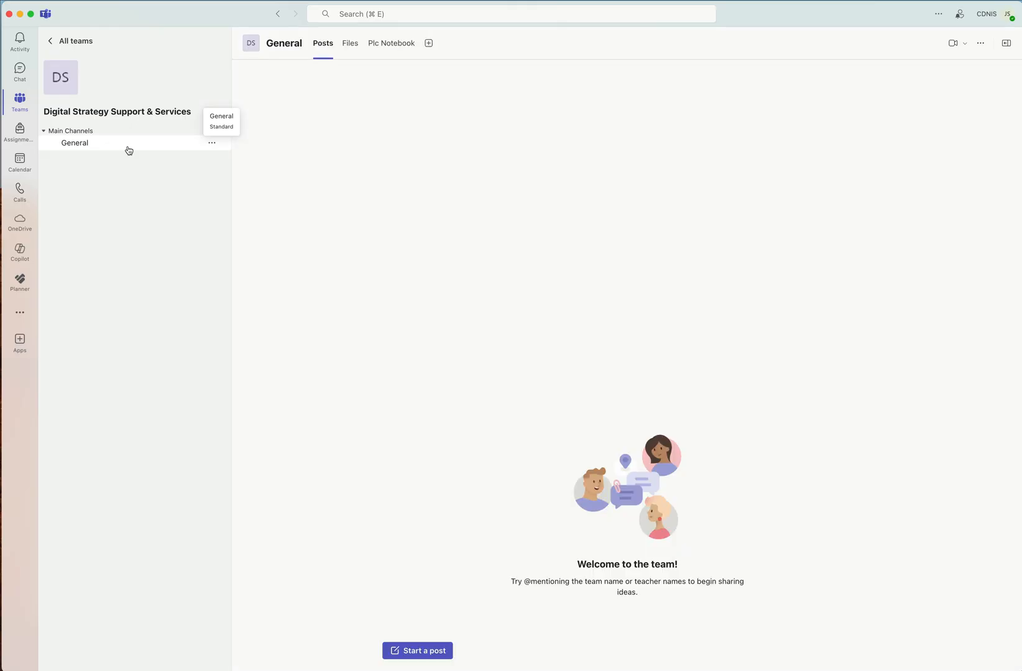
{"action": "left_click", "coordinate": [356, 51]}
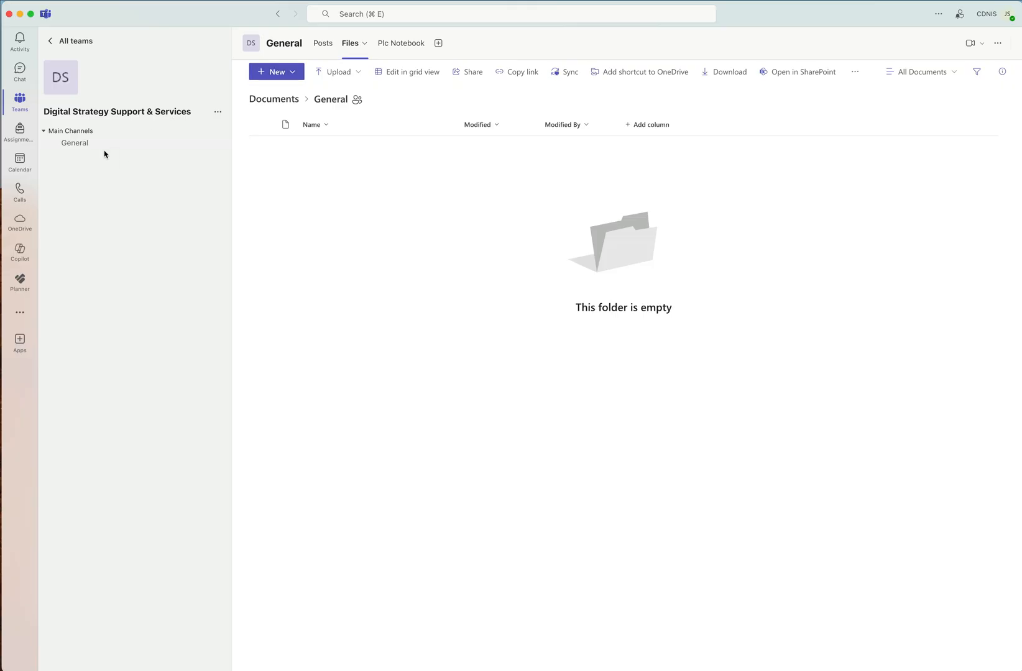
{"action": "left_click", "coordinate": [567, 73]}
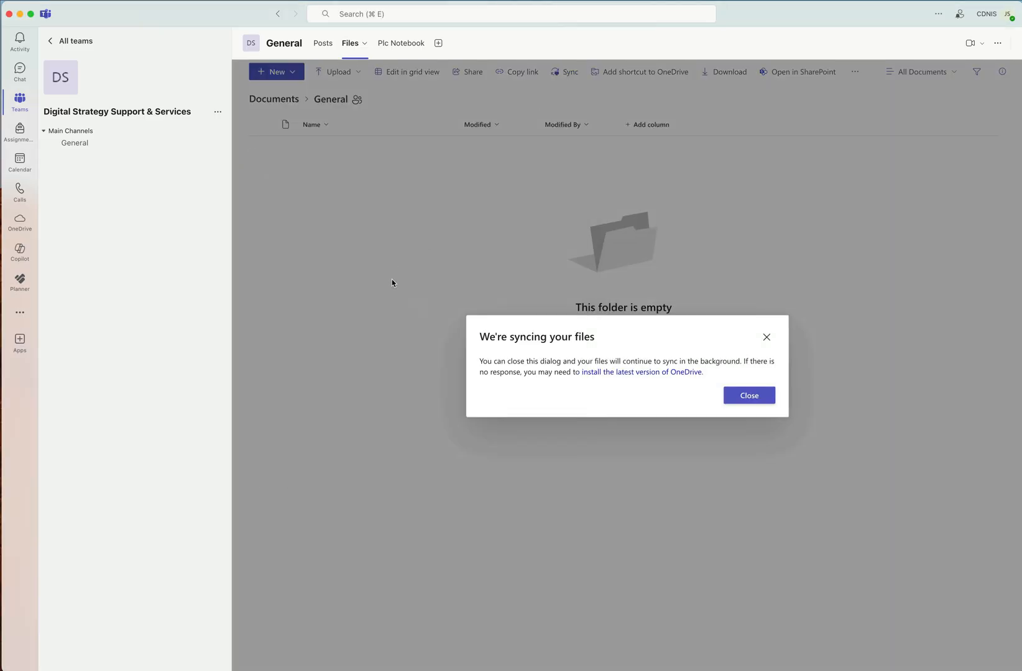
{"action": "left_click", "coordinate": [751, 397]}
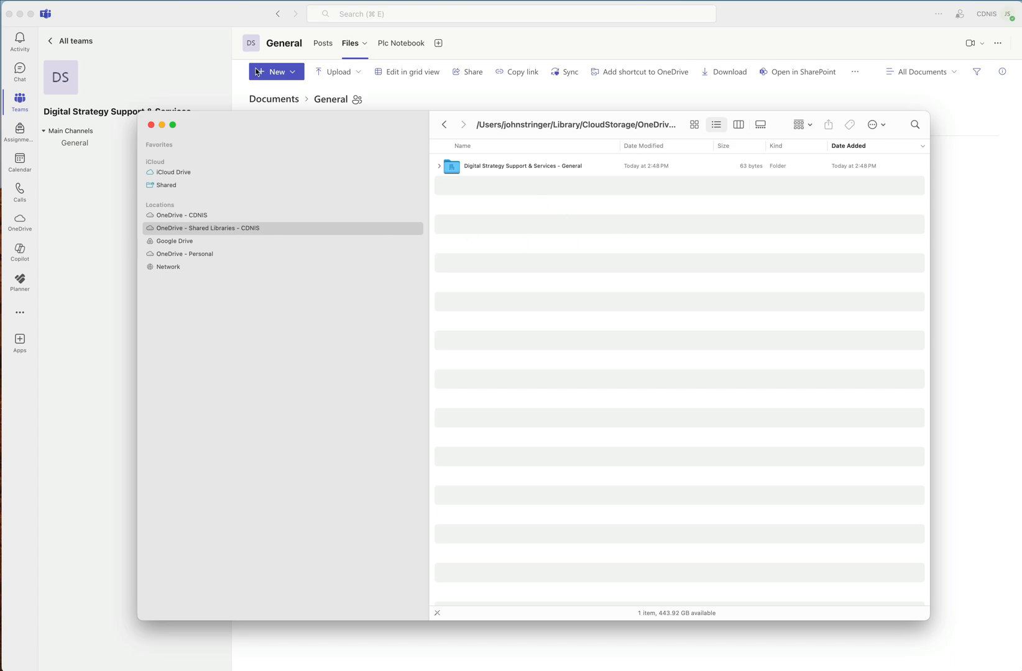
Step: Switch to Finder and look inside the synced Digital Strategy Support & Services - General folder, then return to Teams
{"action": "left_click", "coordinate": [193, 15]}
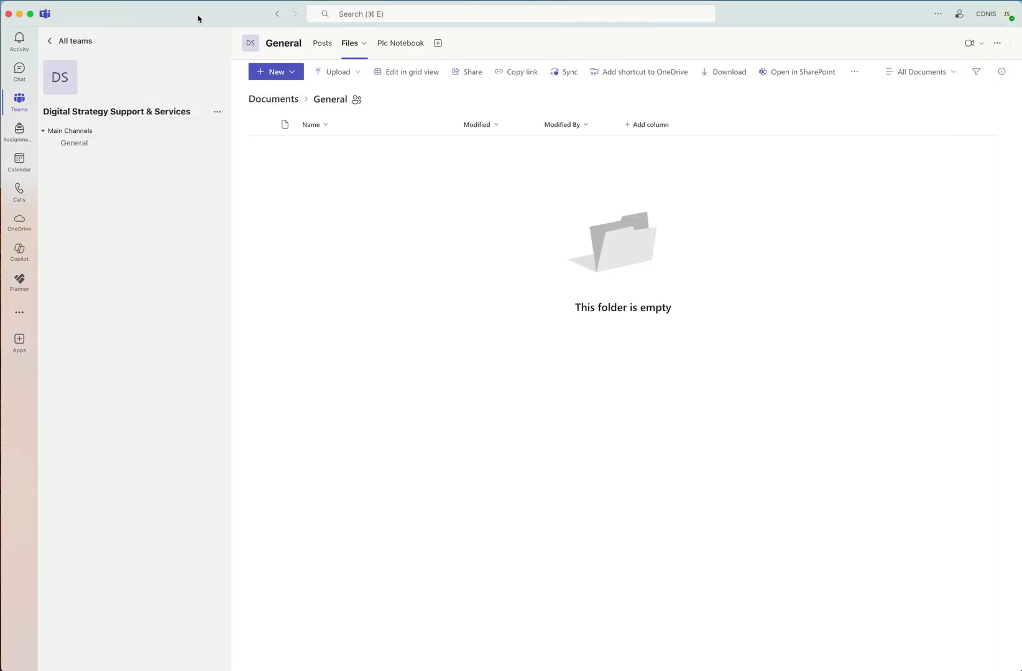
{"action": "key", "text": "super+Tab"}
{"action": "key", "text": "super+Tab"}
{"action": "key", "text": "super+Tab"}
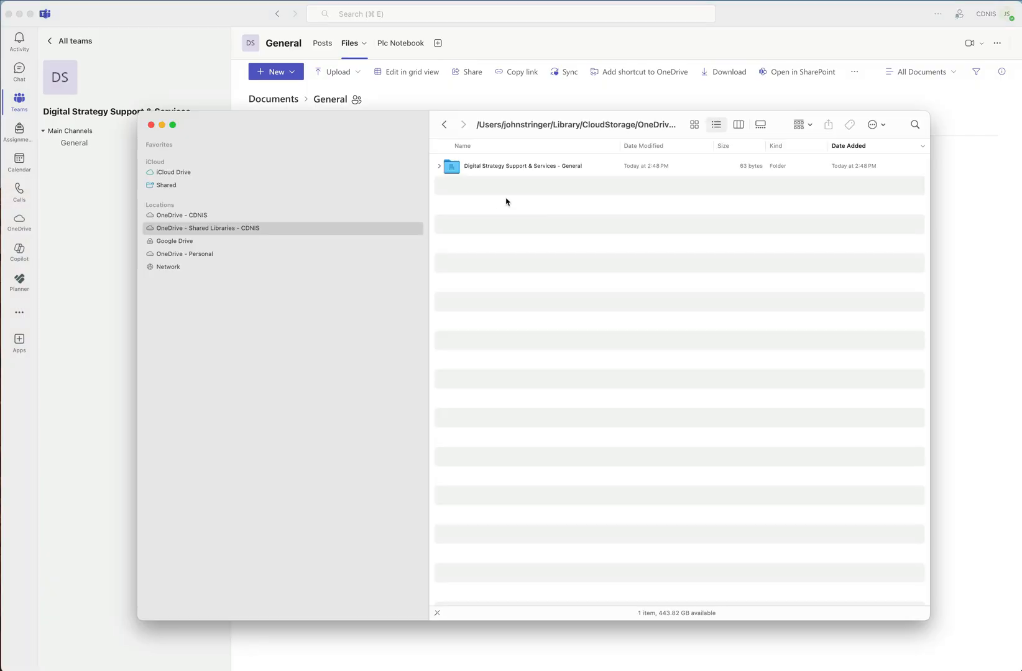
{"action": "double_click", "coordinate": [501, 172]}
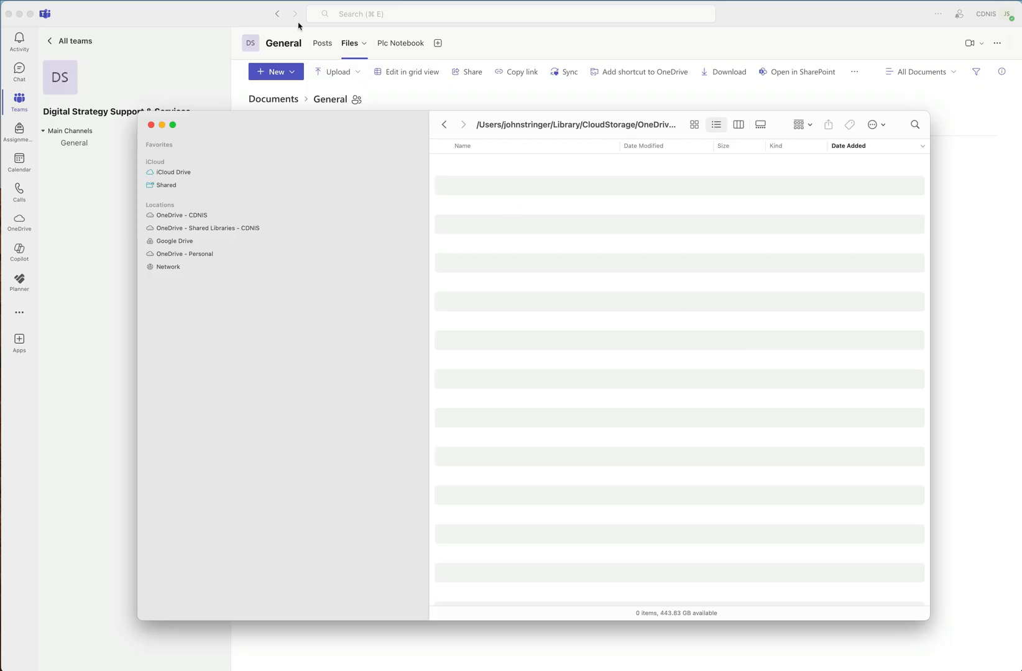
{"action": "left_click", "coordinate": [220, 11]}
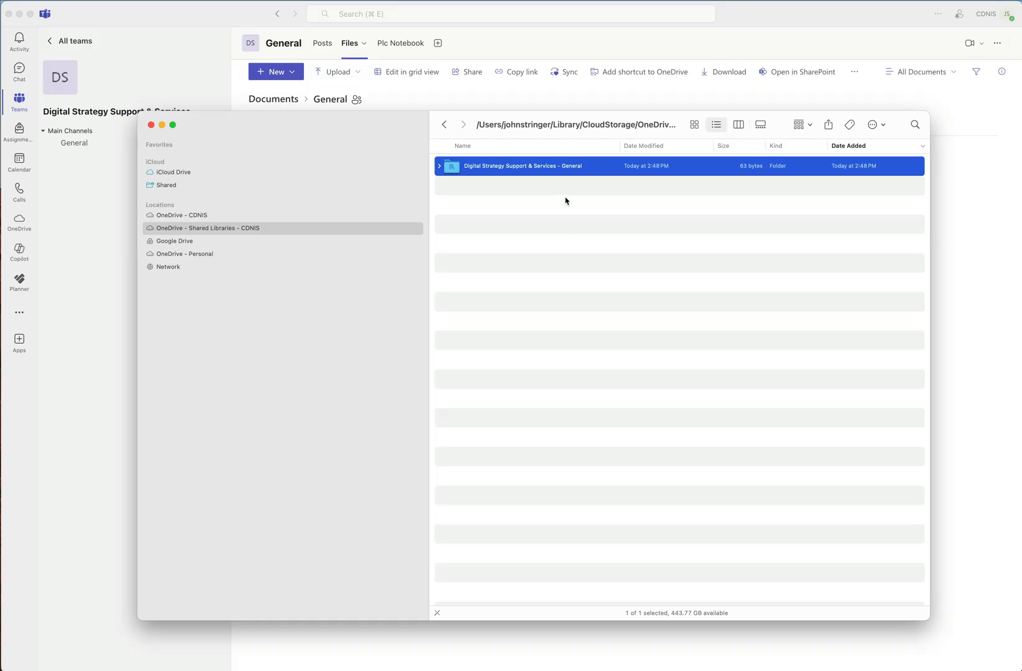
Step: View the synced General folder online from Finder, then close the browser window
{"action": "right_click", "coordinate": [538, 172]}
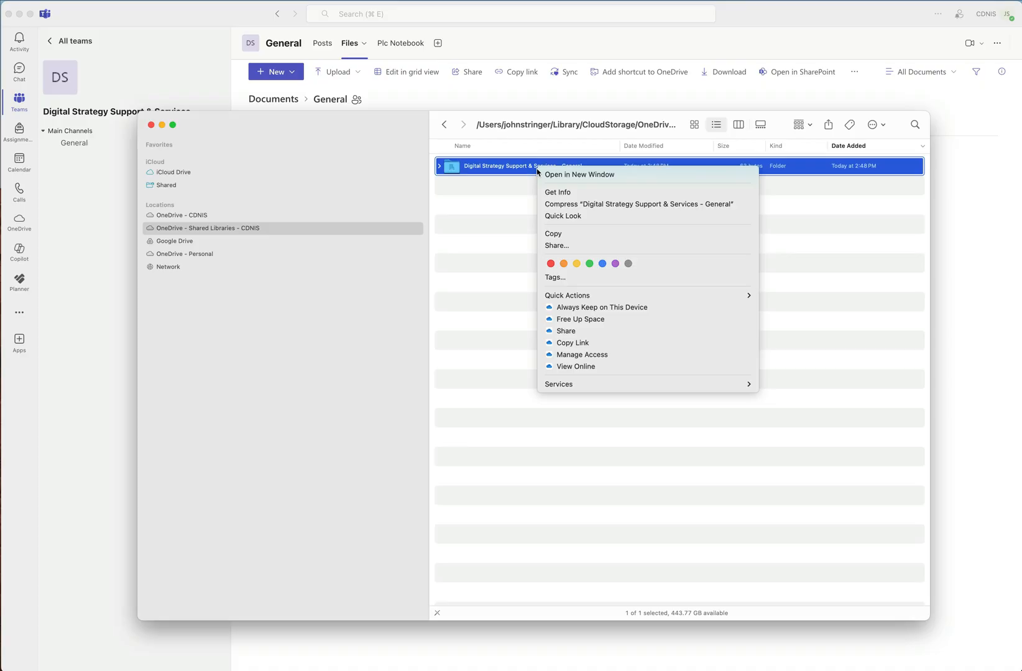
{"action": "left_click", "coordinate": [600, 367]}
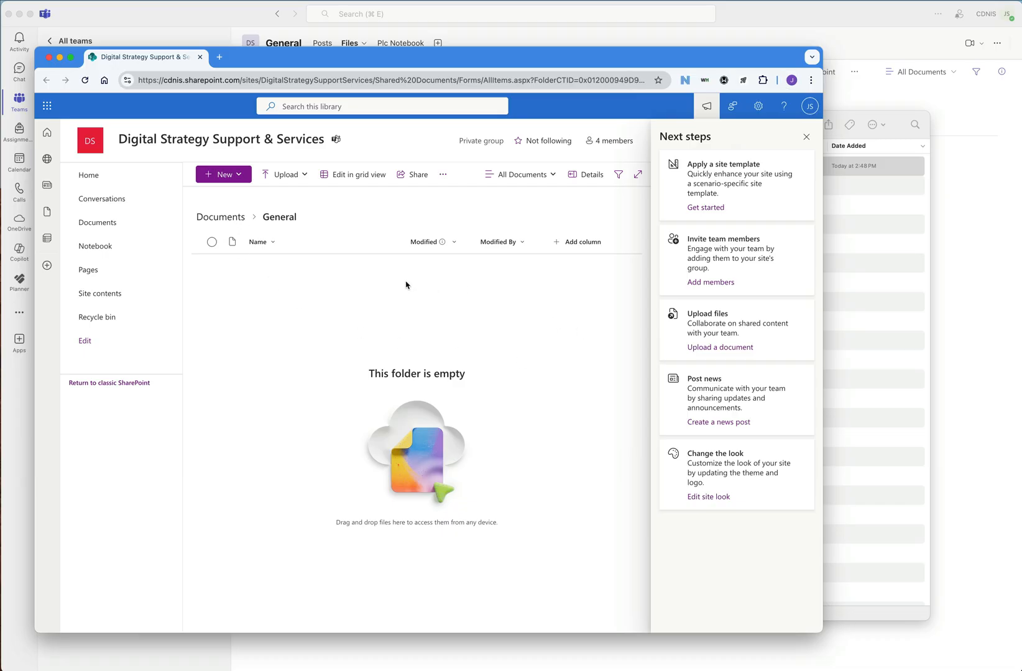
{"action": "left_click", "coordinate": [49, 58]}
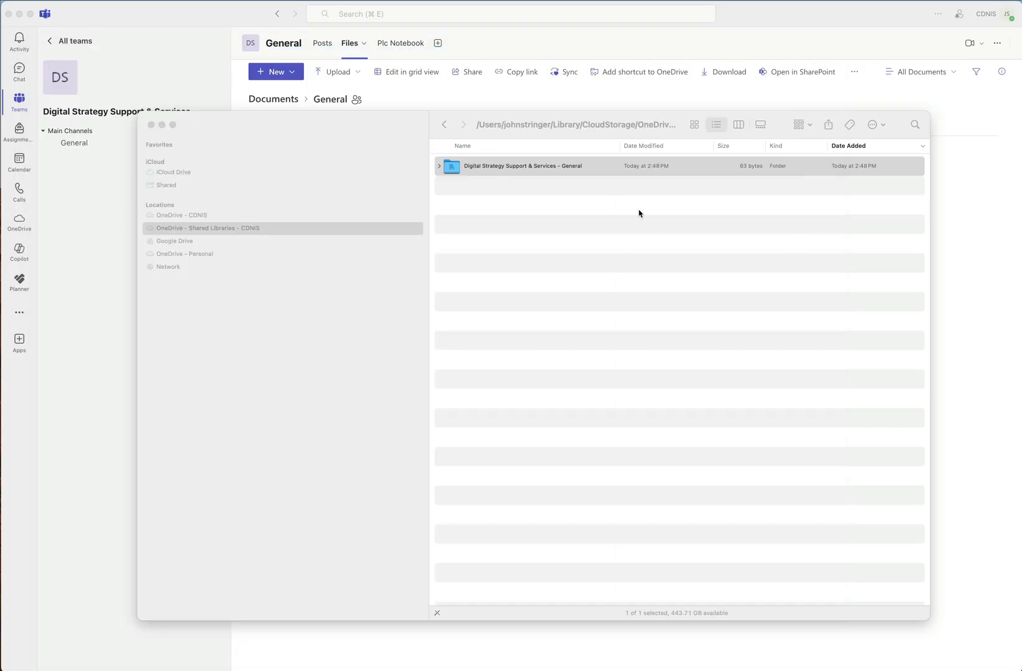
Step: Return to Teams, open the General channel's files in SharePoint and dismiss the Next steps suggestions
{"action": "left_click", "coordinate": [493, 45]}
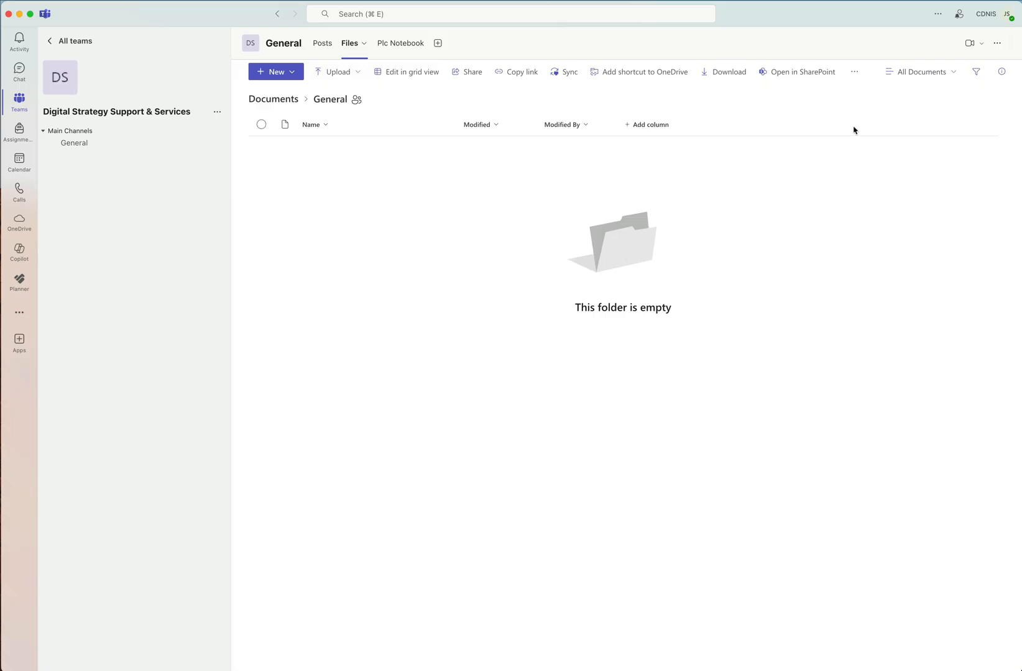
{"action": "left_click", "coordinate": [809, 76]}
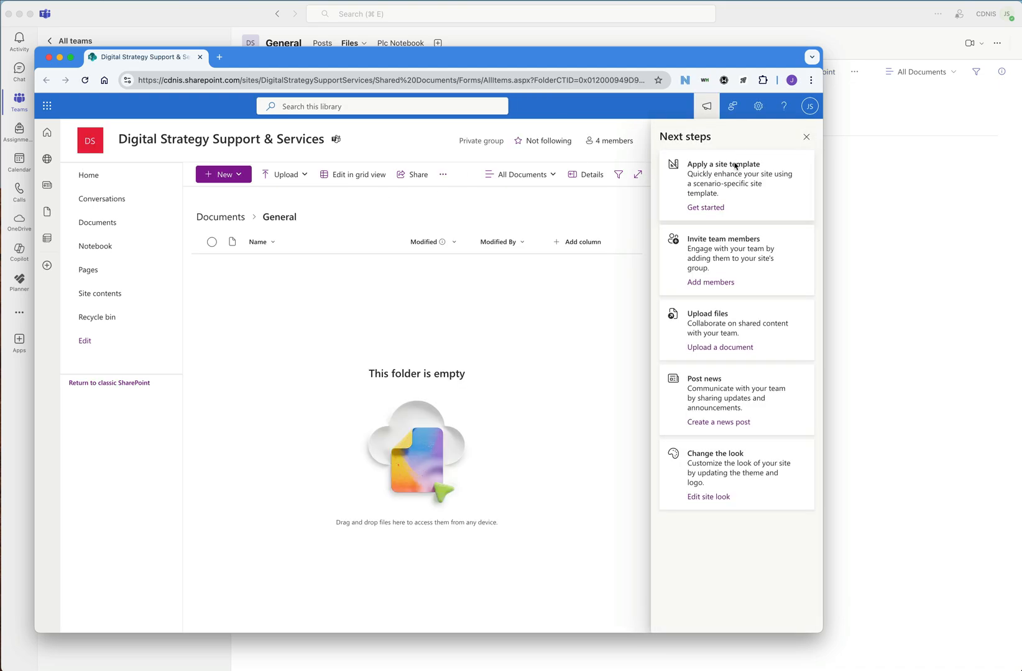
{"action": "left_click", "coordinate": [807, 138]}
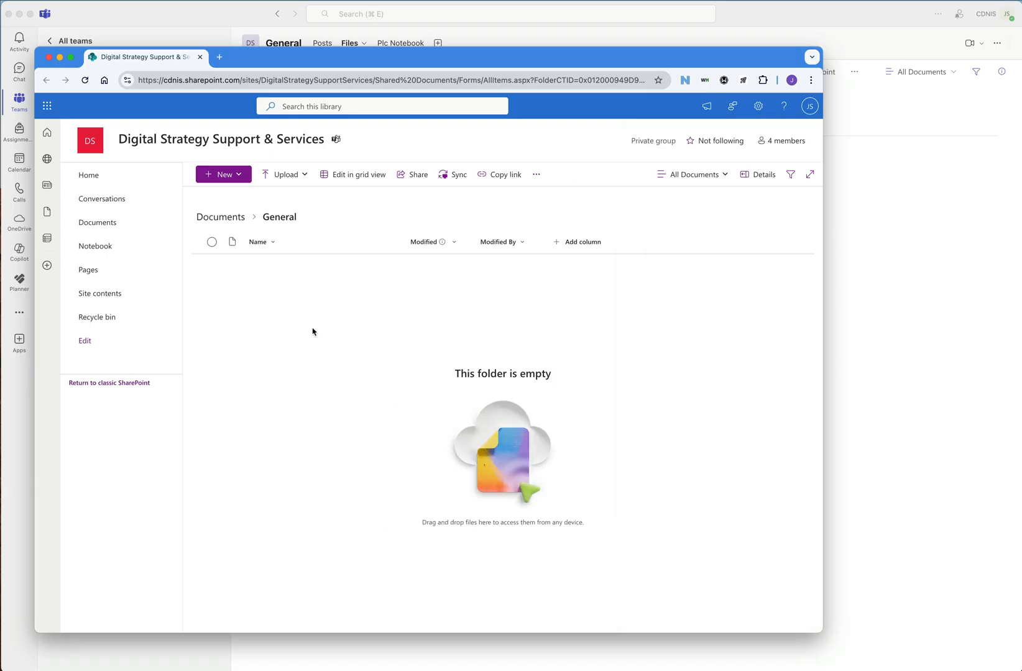
Step: Create a new Word document in the General folder and rename it Team Notes
{"action": "left_click", "coordinate": [240, 177]}
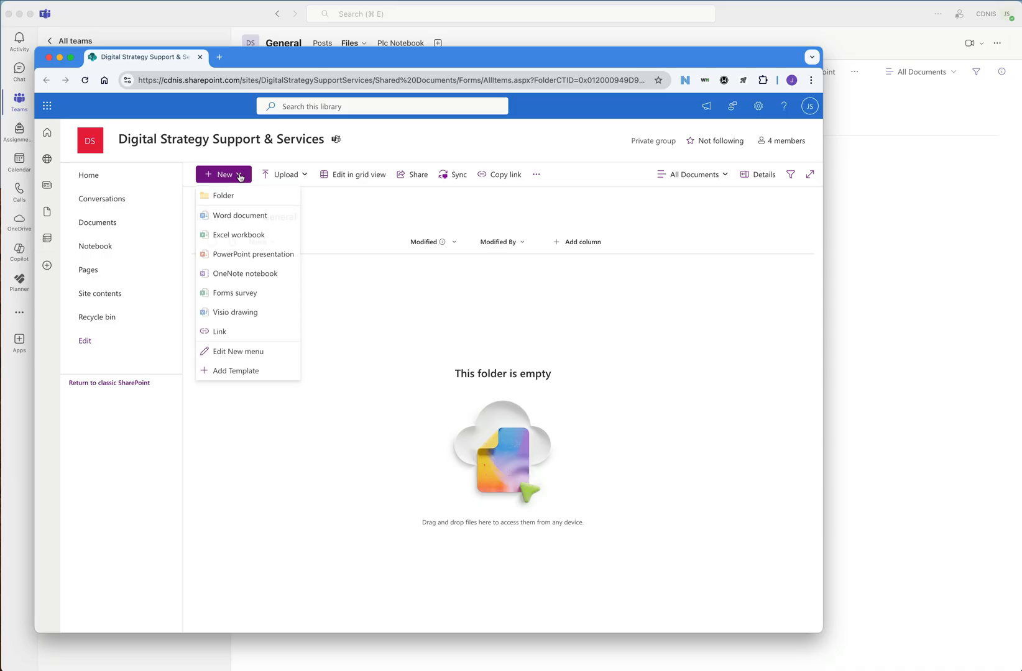
{"action": "left_click", "coordinate": [240, 217]}
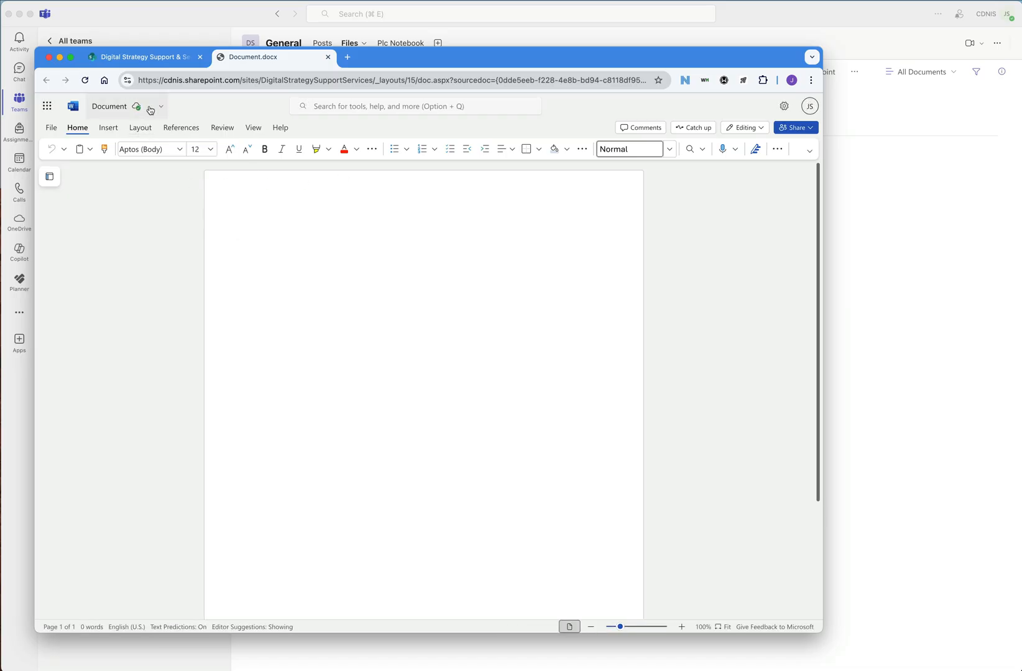
{"action": "left_click", "coordinate": [109, 107]}
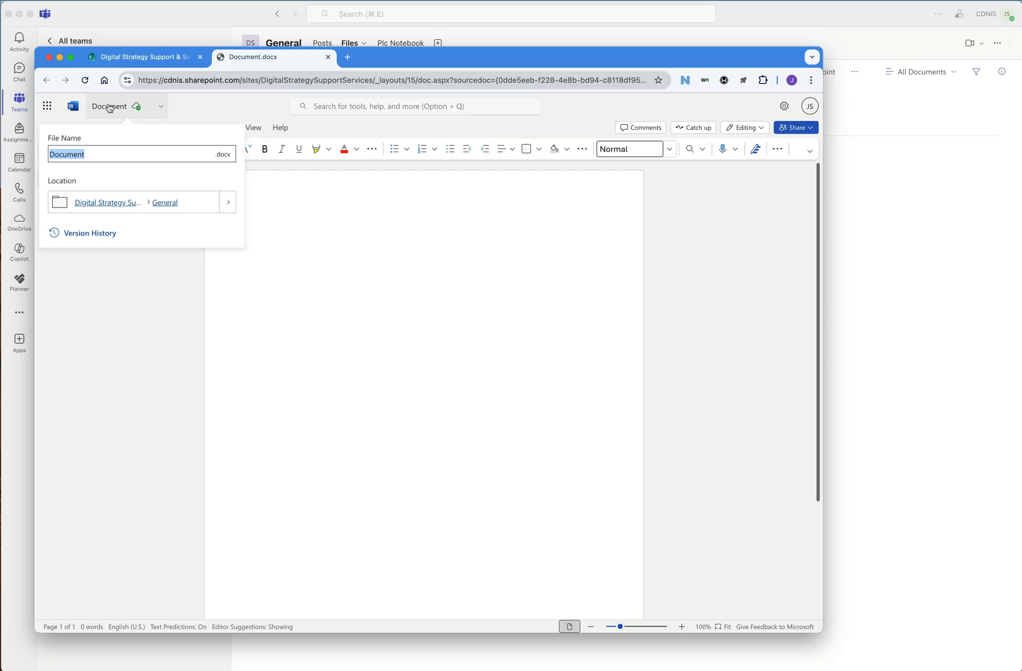
{"action": "type", "text": "Team Notes"}
{"action": "key", "text": "Return"}
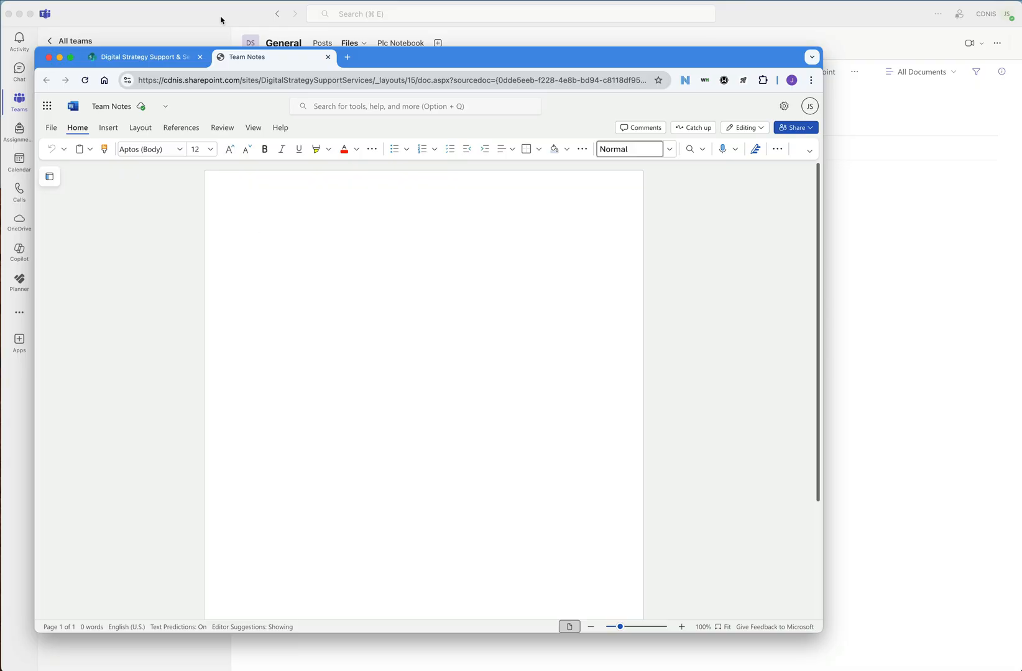
Step: Check for Team Notes.docx in the SharePoint library, the Teams channel files and the synced General folder in Finder
{"action": "left_click", "coordinate": [147, 60]}
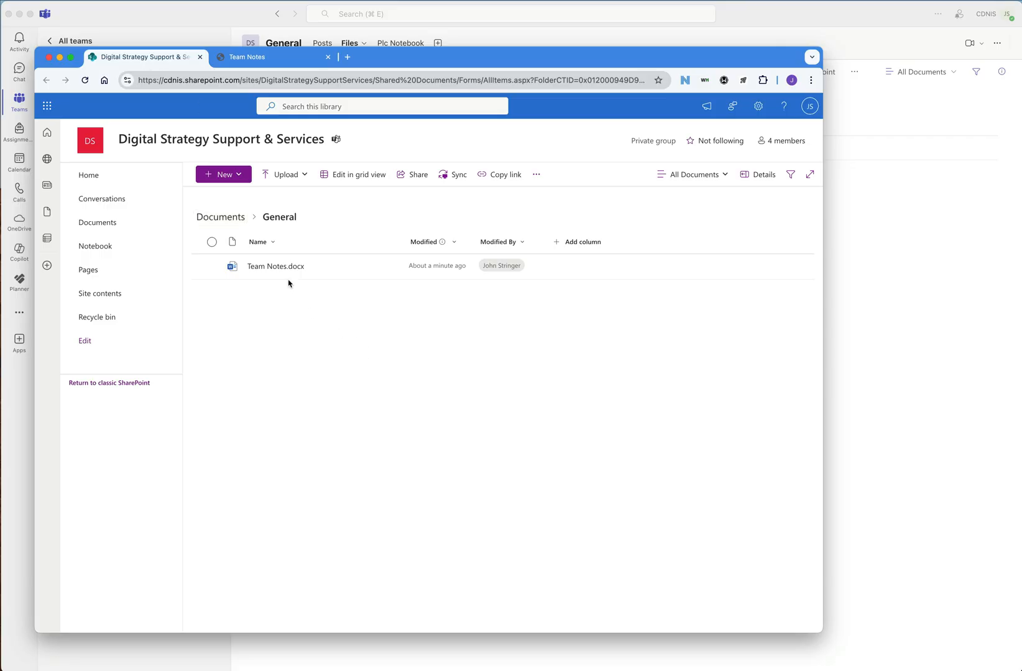
{"action": "left_click", "coordinate": [215, 18]}
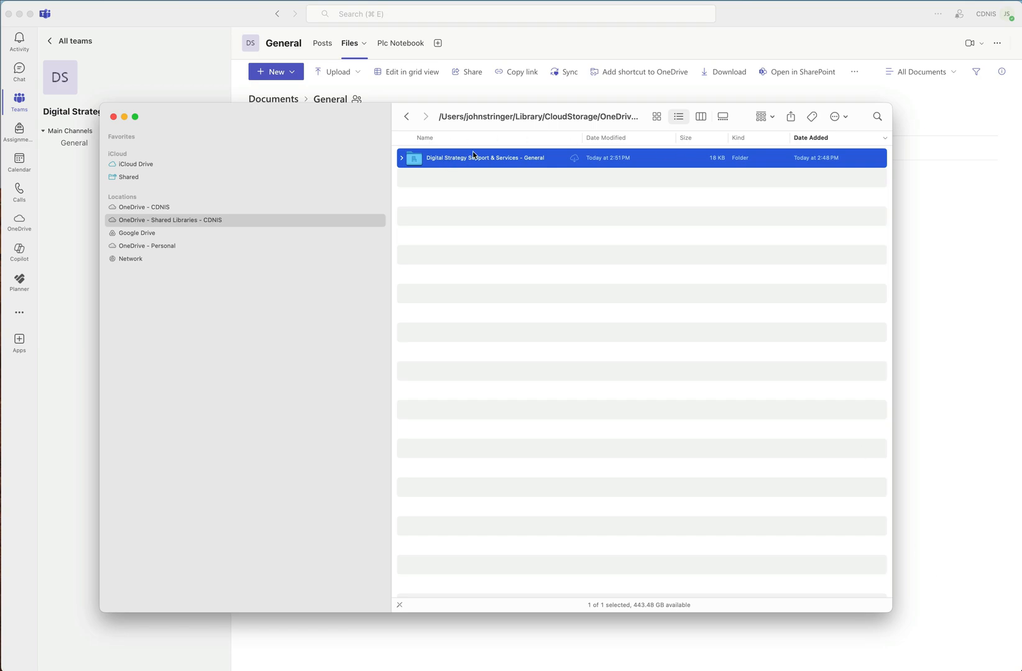
{"action": "double_click", "coordinate": [532, 165]}
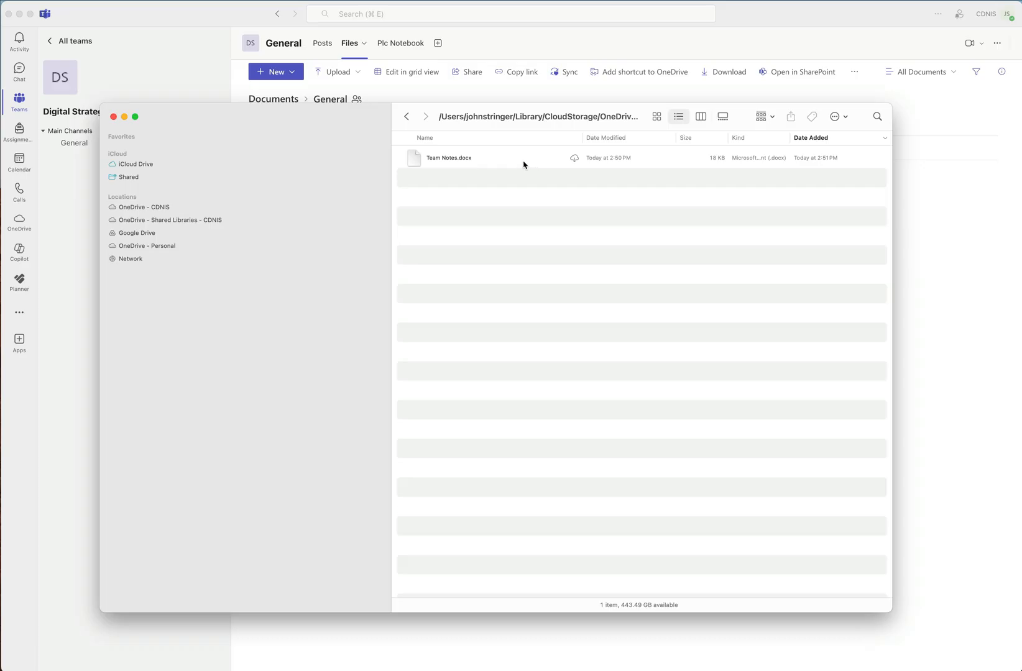
{"action": "left_click", "coordinate": [249, 21]}
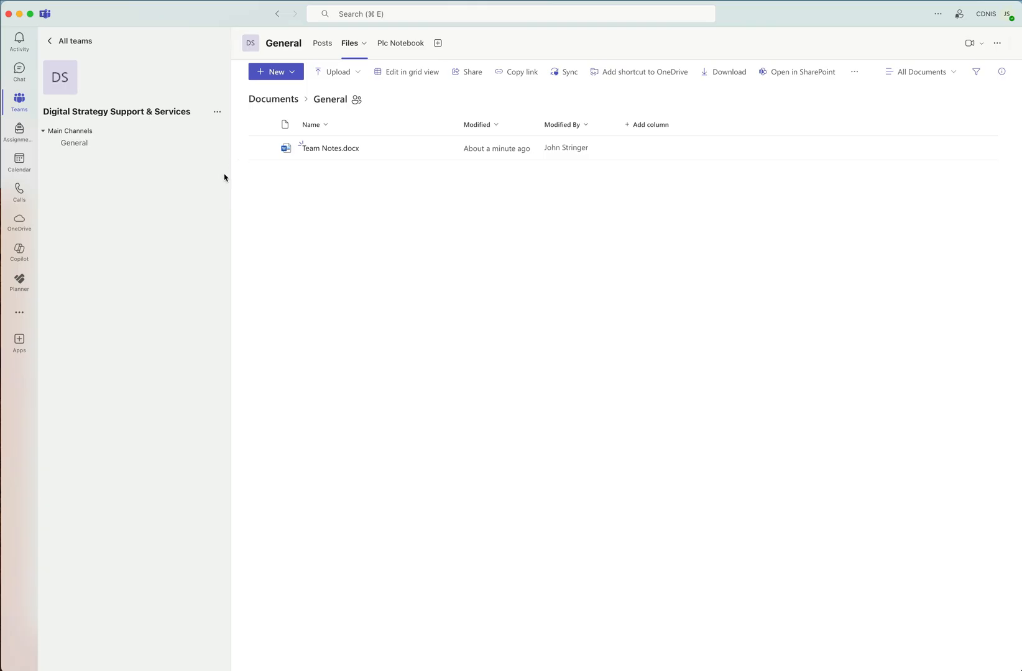
Step: Create a Shared channel named Instructional Resources for everyone on the Digital Strategy Support & Services team, and skip adding other people
{"action": "left_click", "coordinate": [218, 113]}
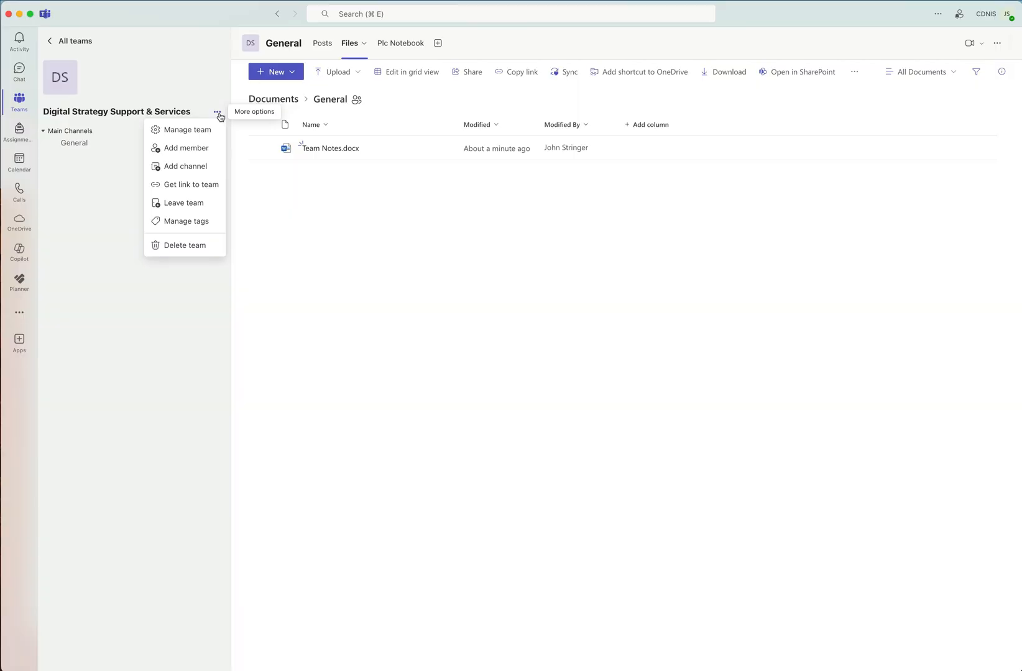
{"action": "left_click", "coordinate": [201, 168]}
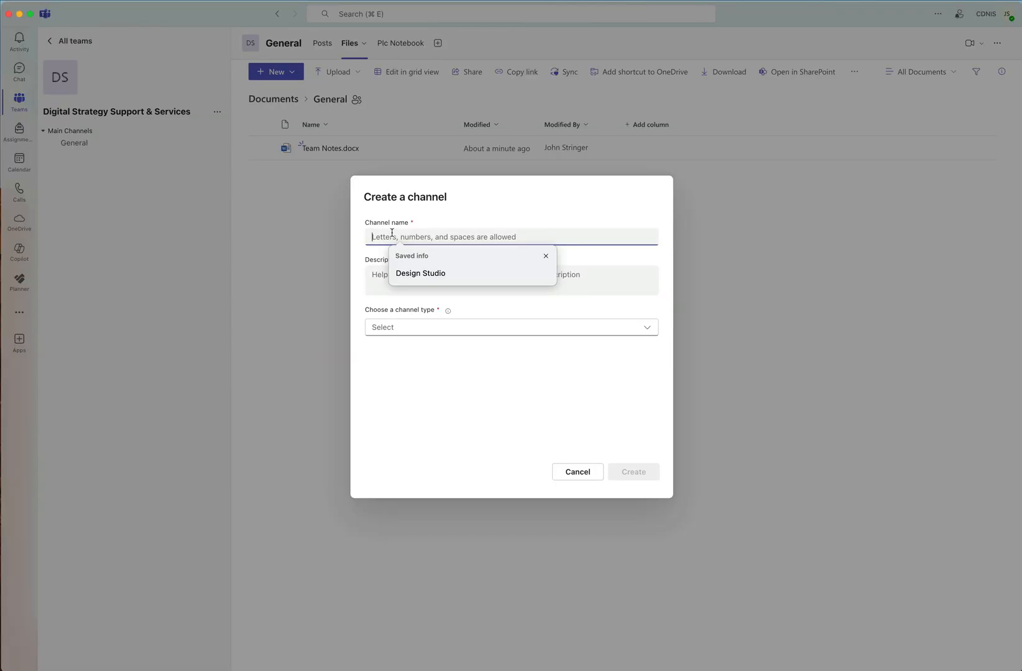
{"action": "type", "text": "Ins"}
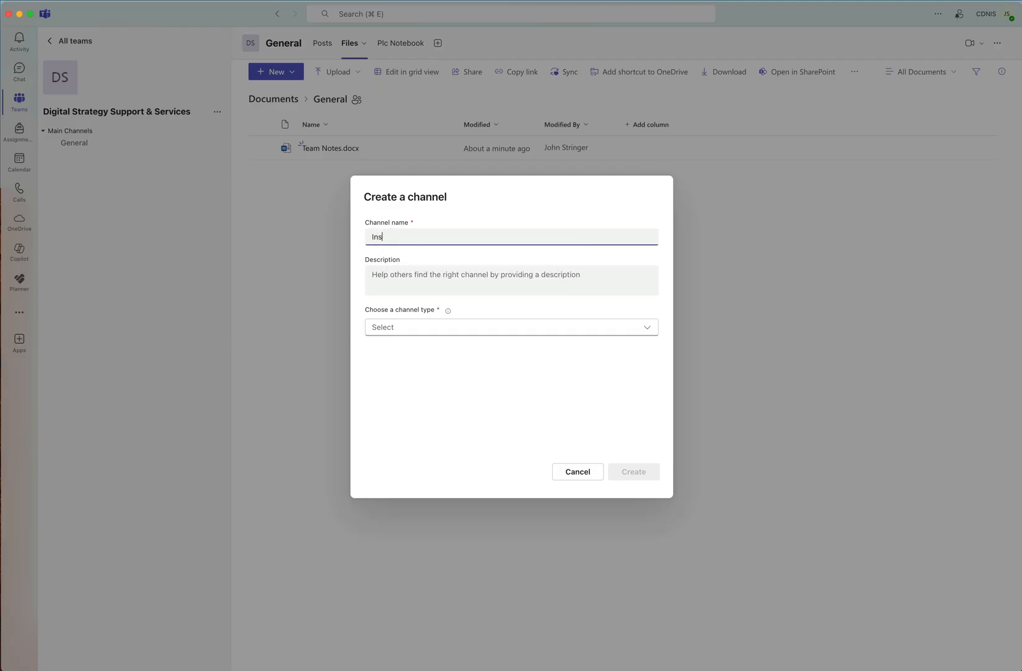
{"action": "type", "text": "tructional Resources"}
{"action": "left_click", "coordinate": [473, 332]}
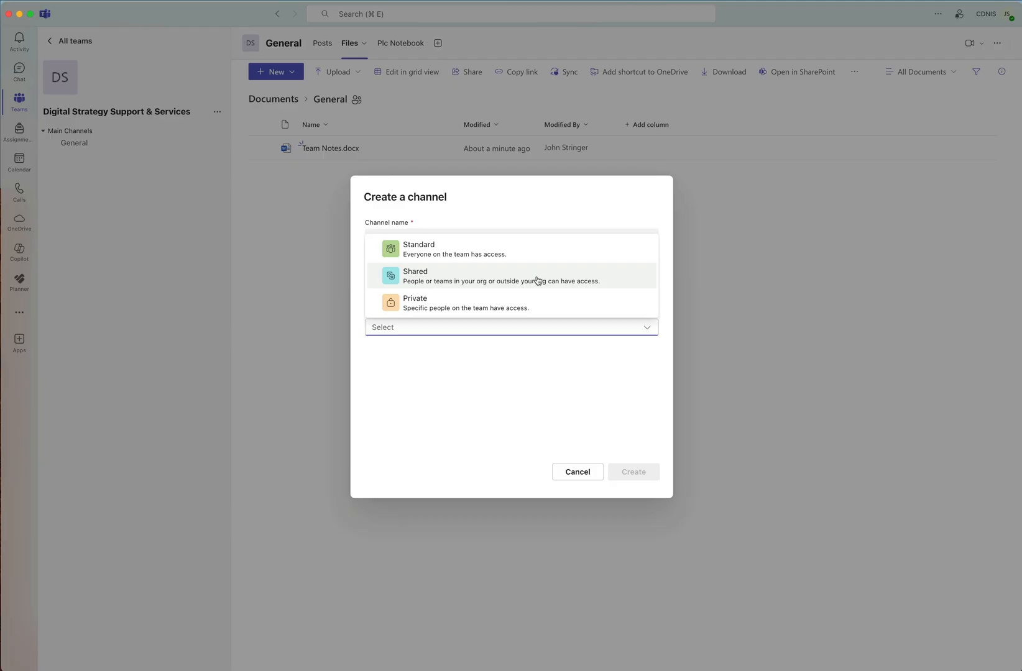
{"action": "left_click", "coordinate": [600, 280]}
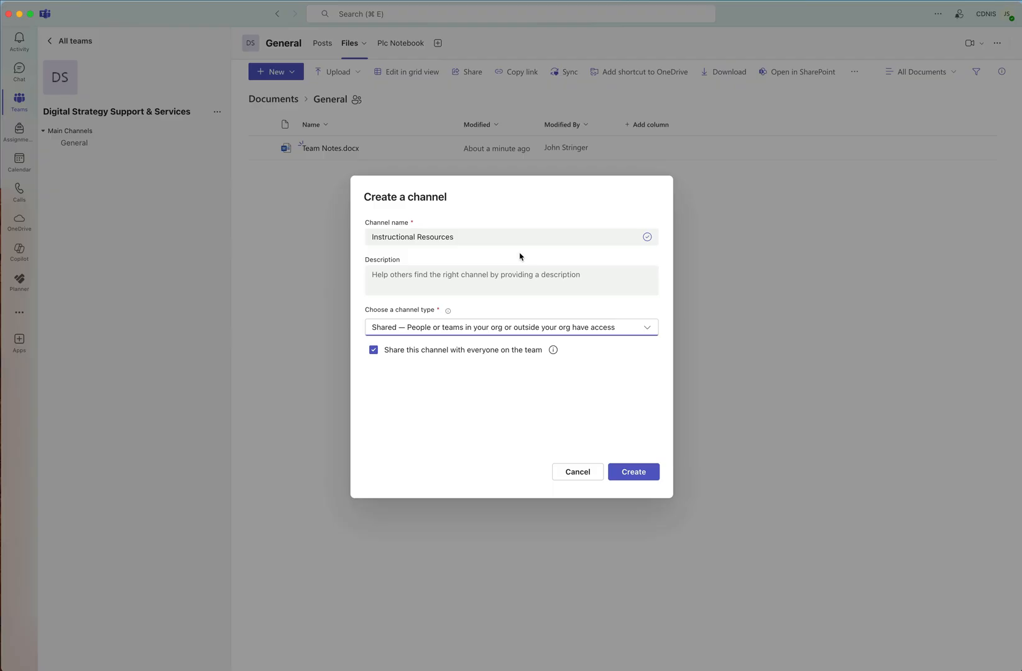
{"action": "left_click", "coordinate": [647, 330]}
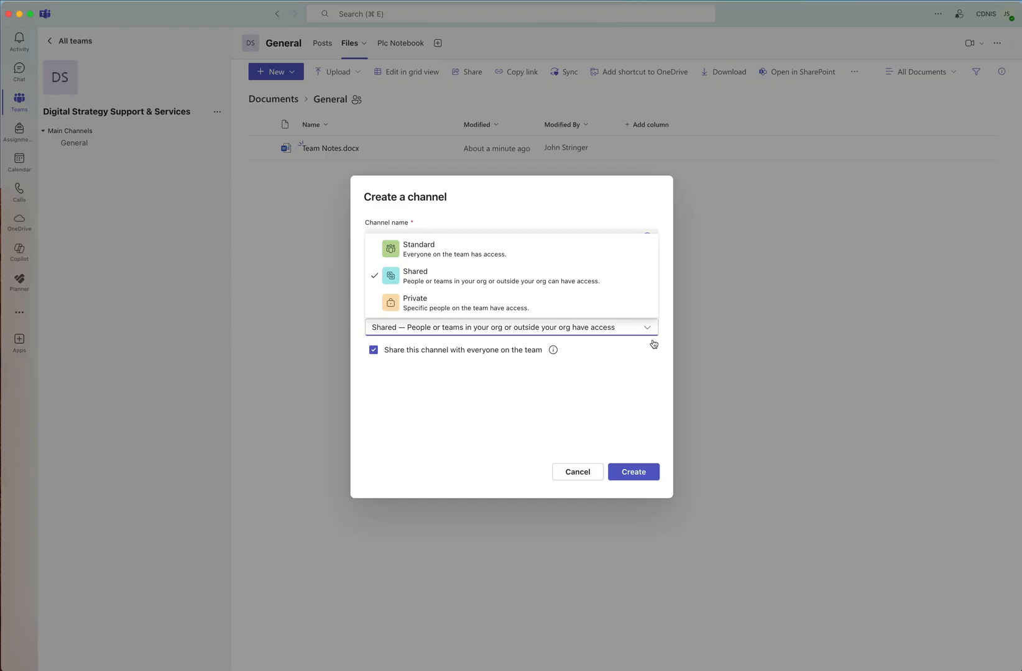
{"action": "left_click", "coordinate": [630, 392]}
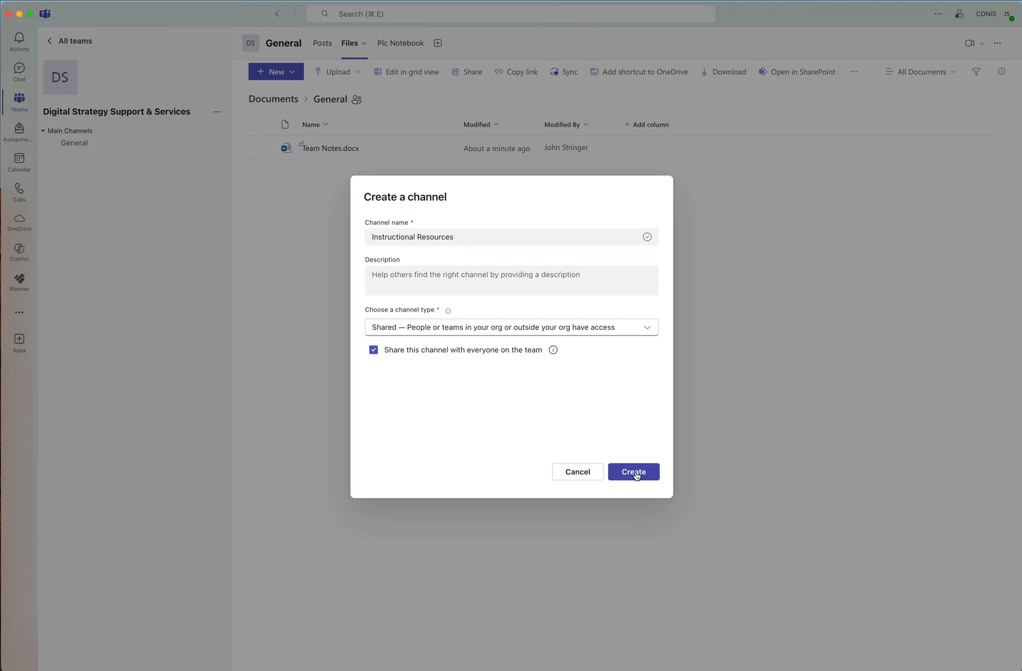
{"action": "left_click", "coordinate": [635, 474]}
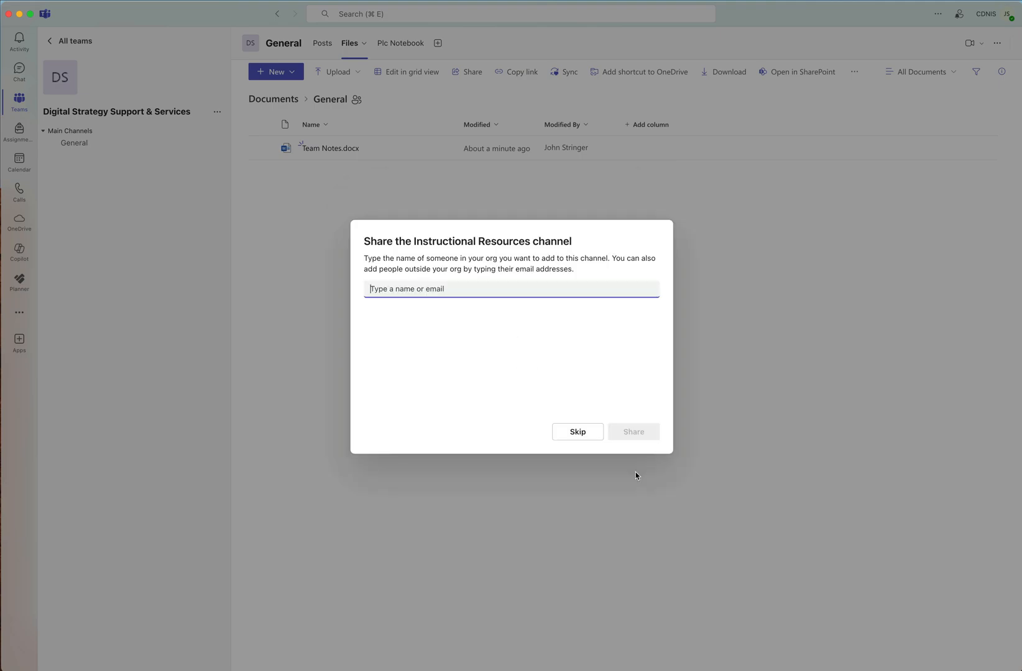
{"action": "left_click", "coordinate": [577, 432]}
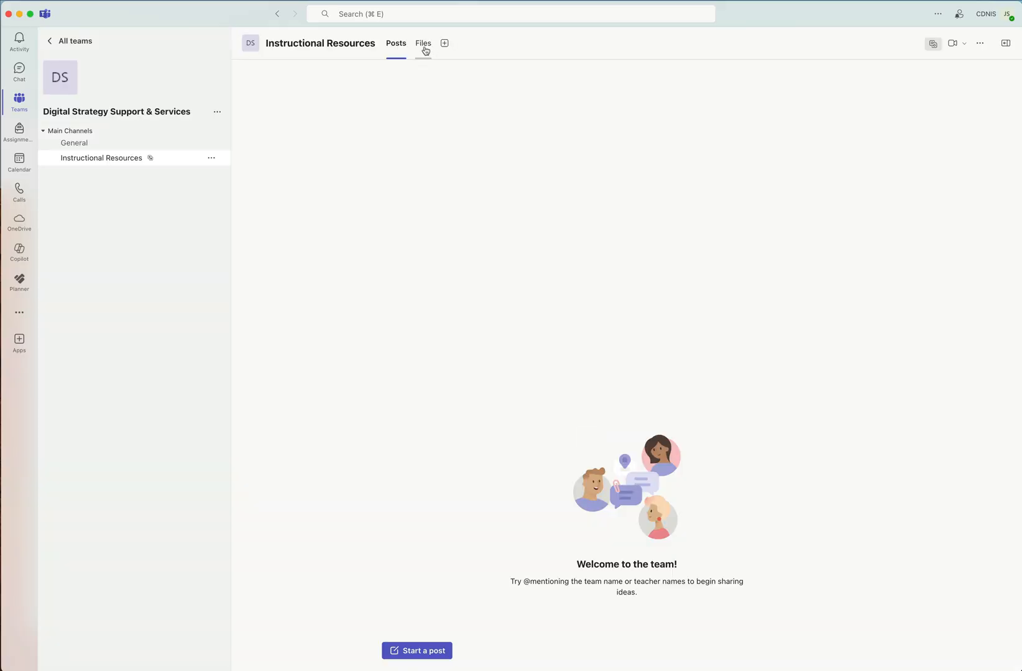
Step: Look over the Instructional Resources channel's posts and files, and compare them with the General channel's files
{"action": "left_click", "coordinate": [426, 50]}
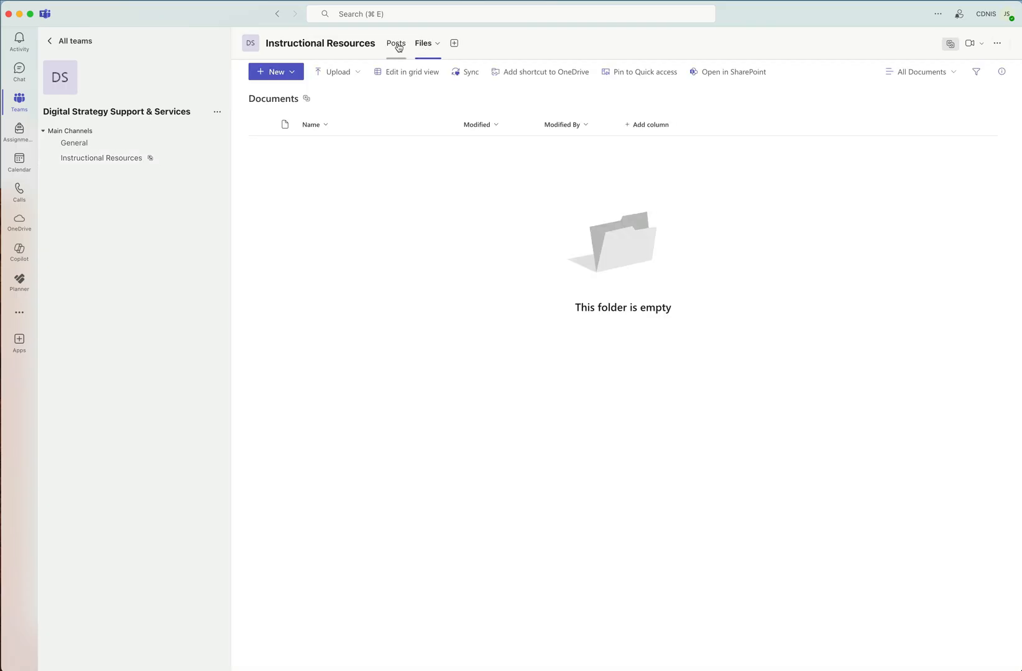
{"action": "left_click", "coordinate": [396, 45]}
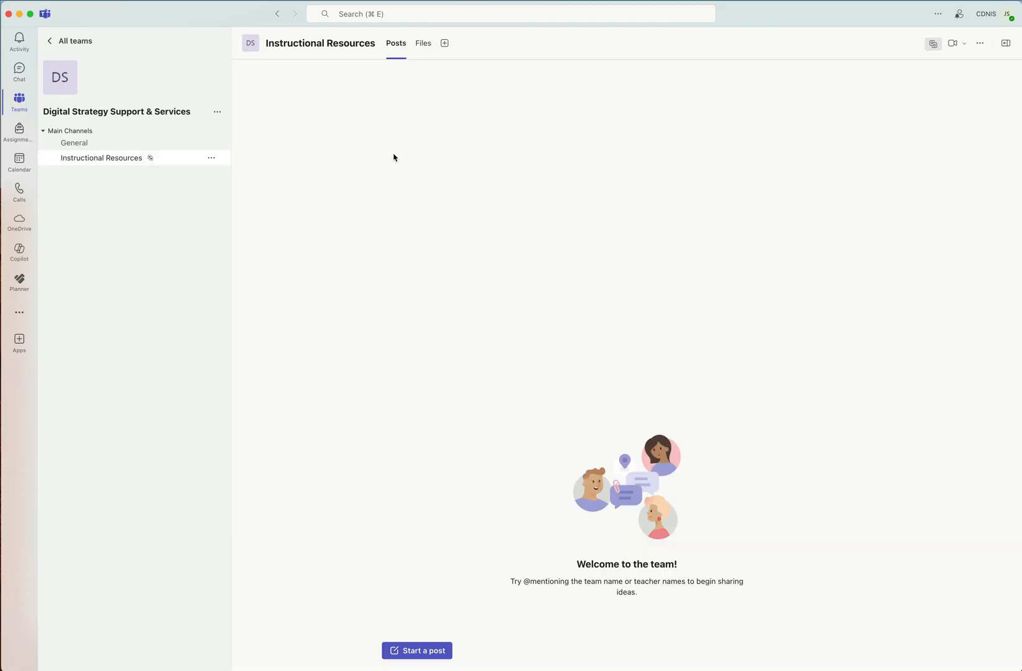
{"action": "left_click", "coordinate": [424, 45]}
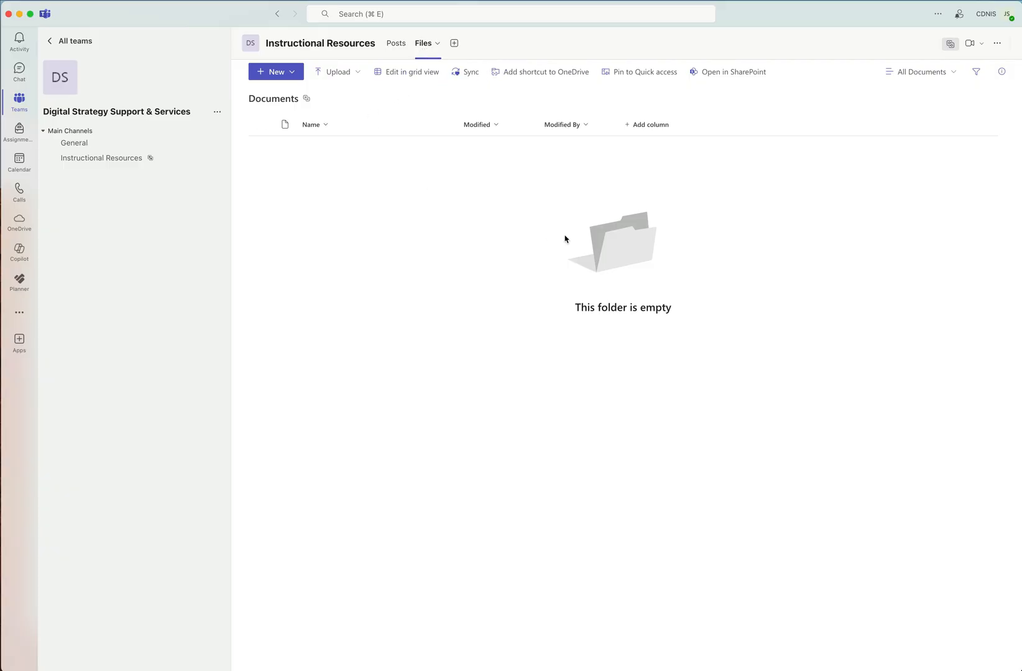
{"action": "left_click", "coordinate": [73, 150]}
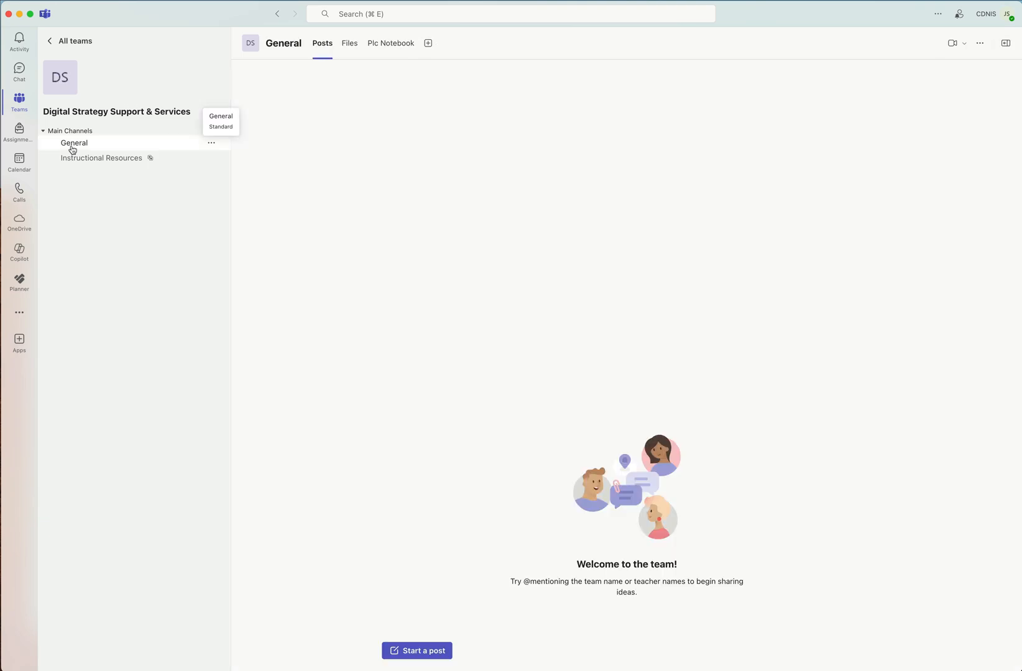
{"action": "left_click", "coordinate": [350, 46]}
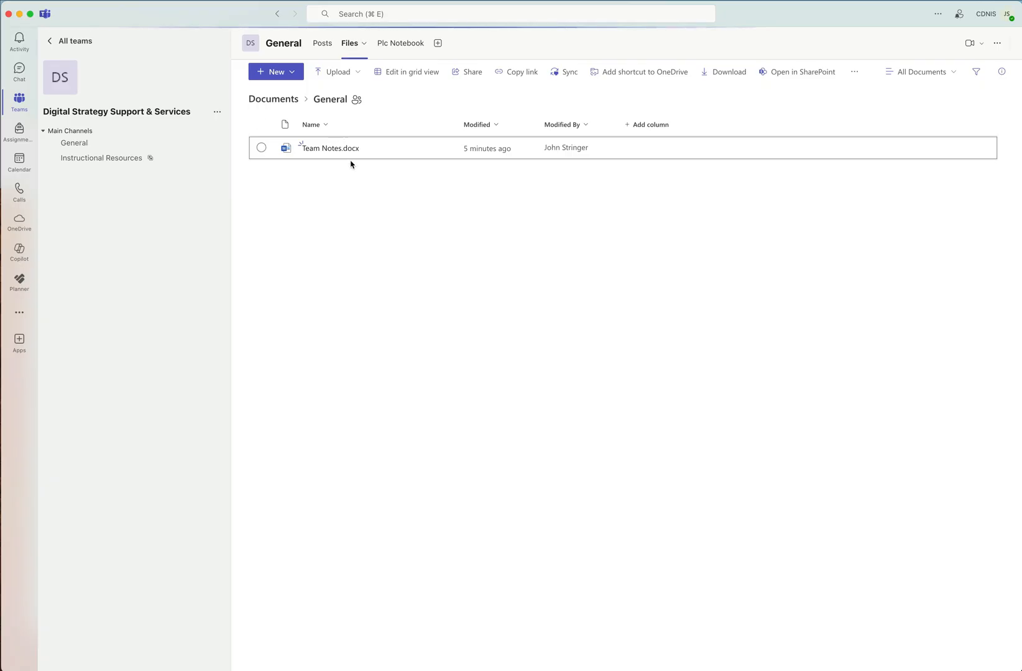
Step: Sync the Instructional Resources channel's files with OneDrive and dismiss the syncing message
{"action": "left_click", "coordinate": [106, 160]}
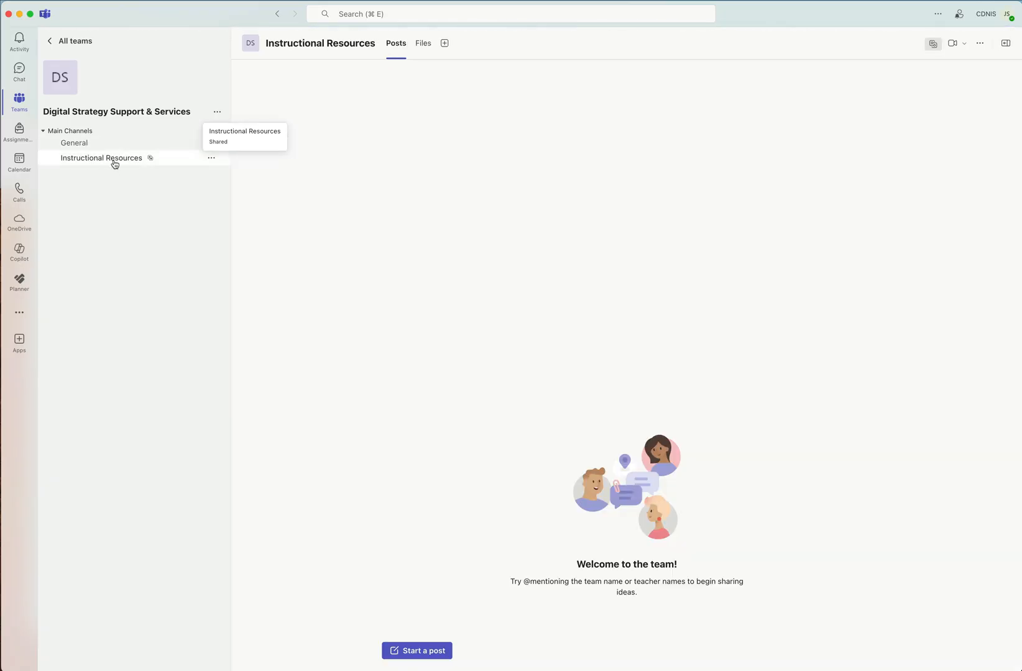
{"action": "left_click", "coordinate": [419, 45]}
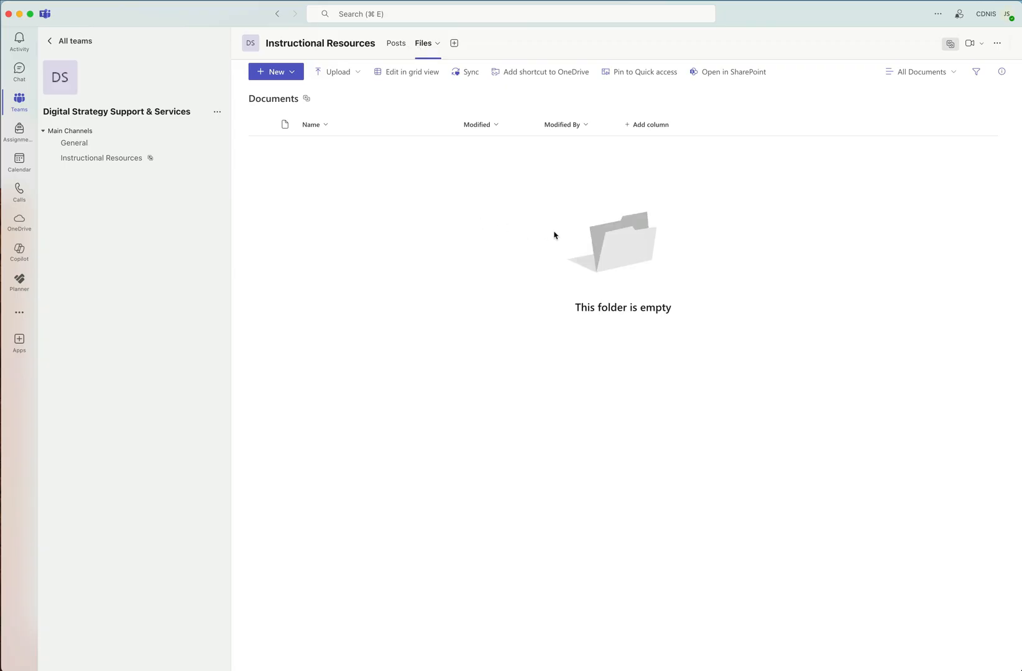
{"action": "left_click", "coordinate": [469, 77]}
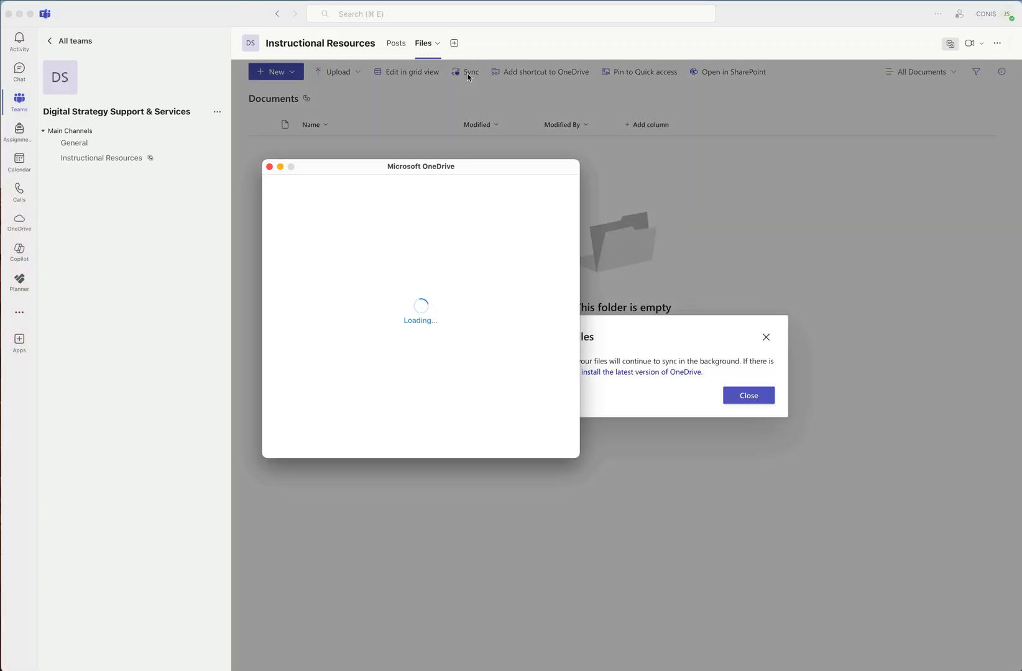
{"action": "left_click", "coordinate": [758, 398]}
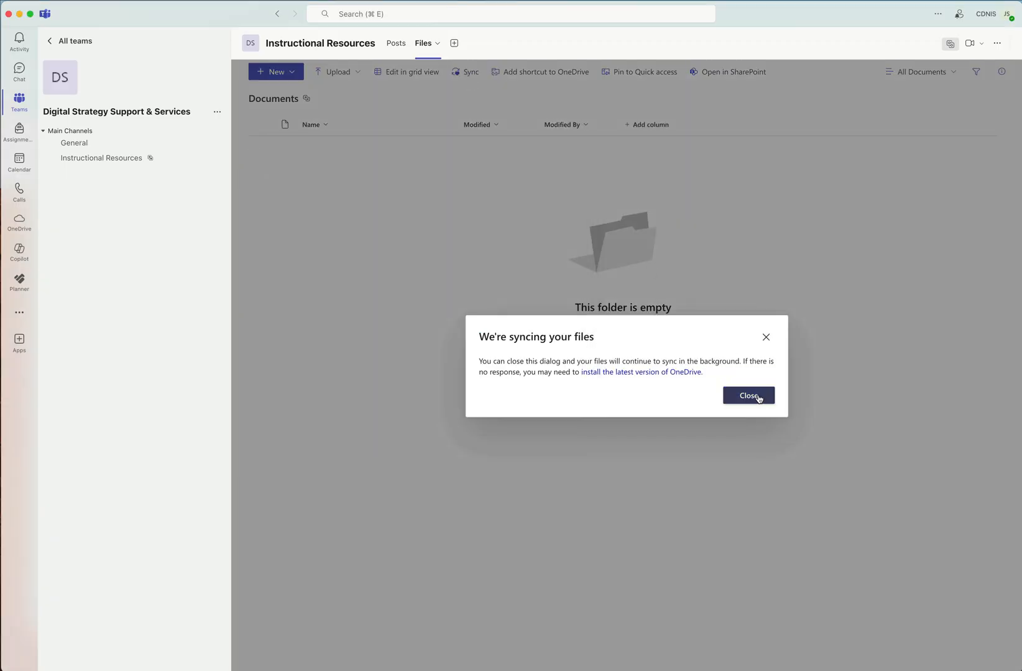
{"action": "left_click", "coordinate": [758, 398]}
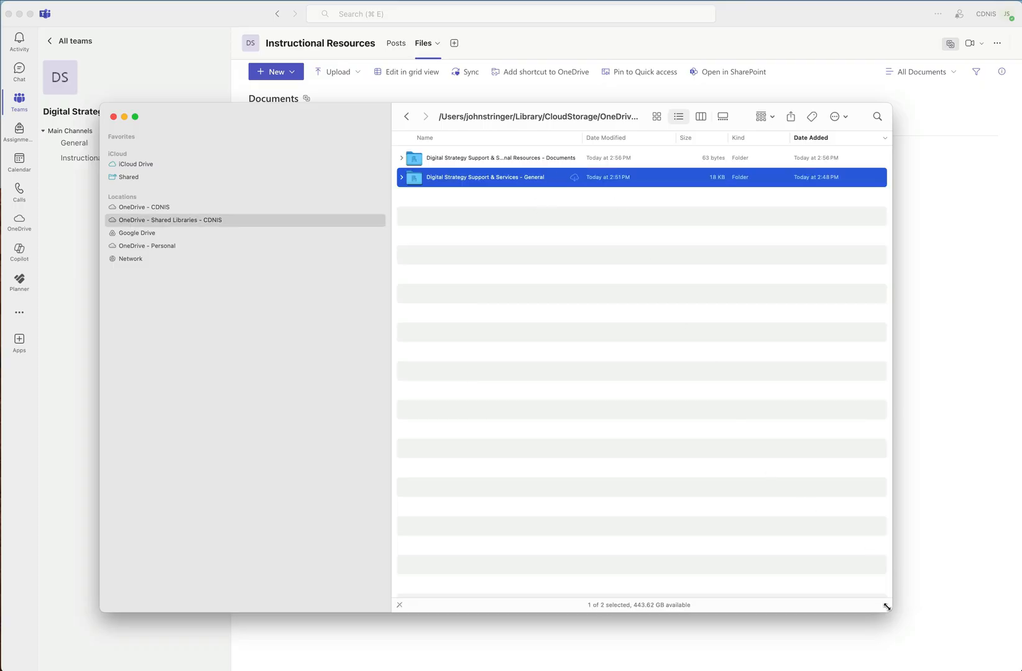
Step: Widen the Finder window and create a folder named Instructional Videos inside the synced Instructional Resources documents folder
{"action": "left_click_drag", "start_coordinate": [887, 608], "coordinate": [962, 610]}
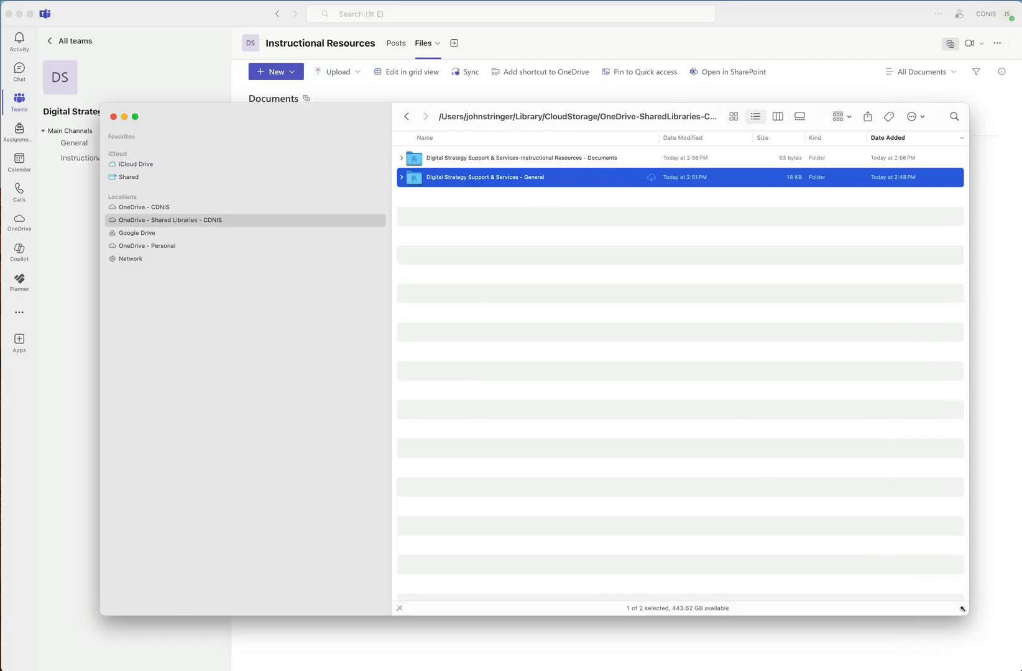
{"action": "left_click", "coordinate": [462, 164]}
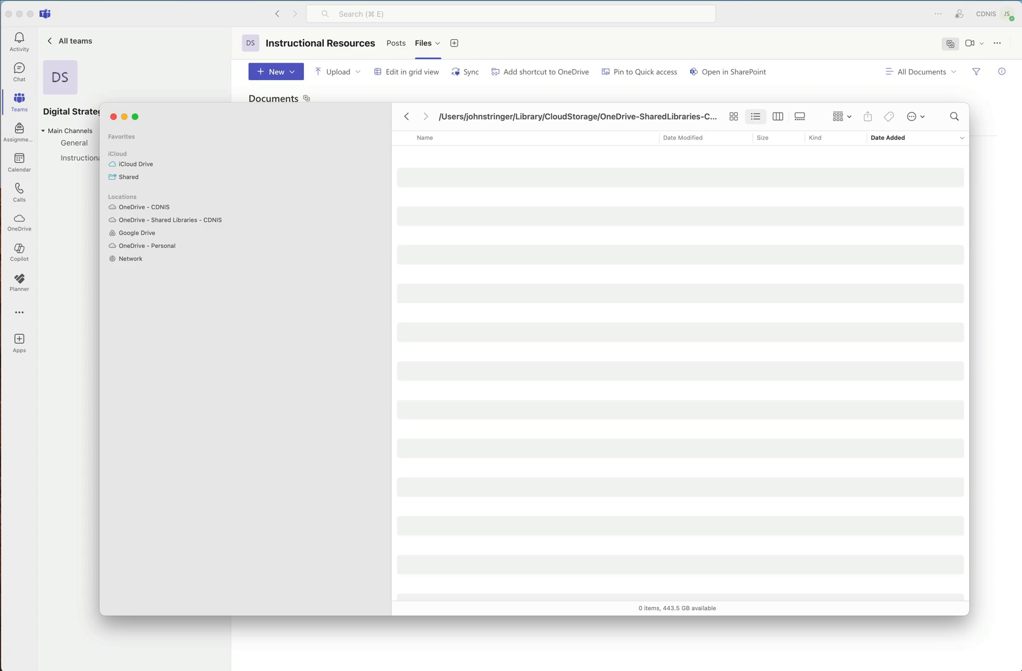
{"action": "key", "text": "super+shift+n"}
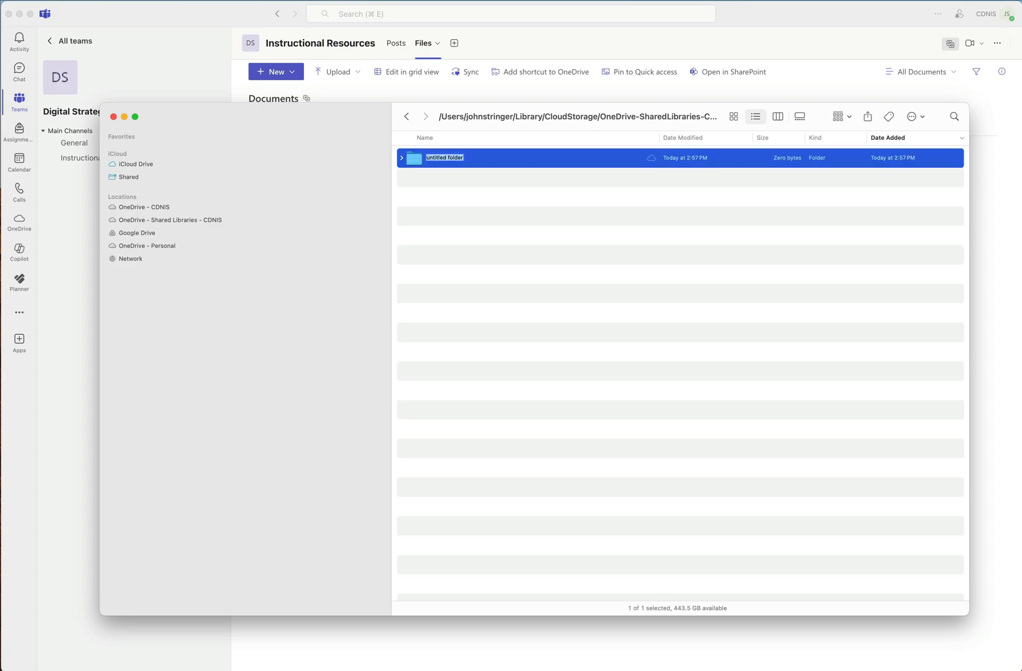
{"action": "key", "text": "BackSpace"}
{"action": "type", "text": "Instructional Videos"}
{"action": "key", "text": "Return"}
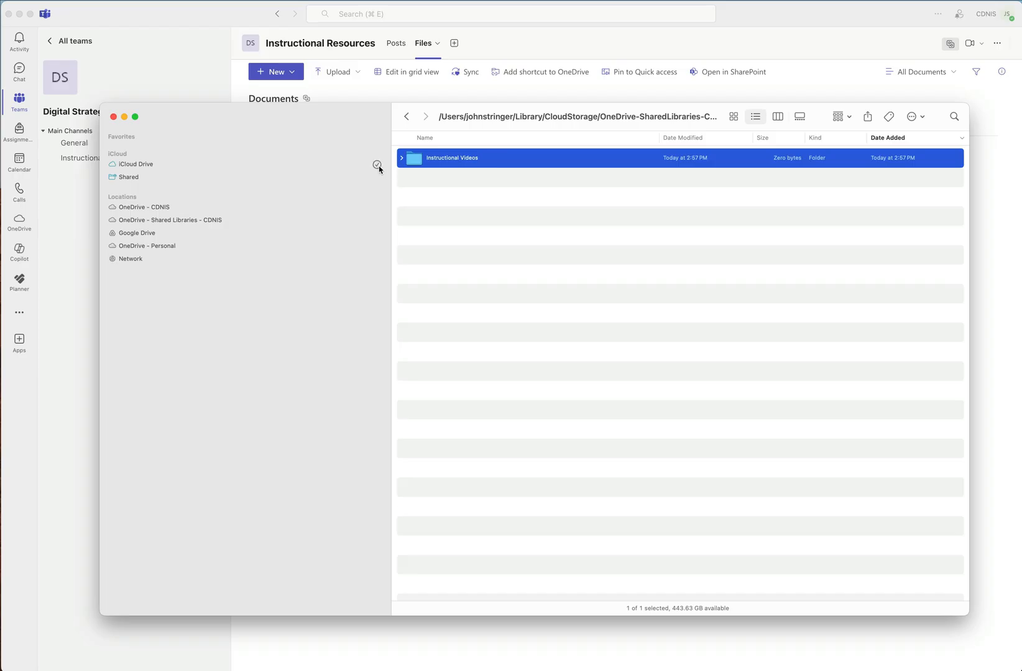
Step: View the Instructional Videos folder online from Finder and show the item types that can be created there
{"action": "right_click", "coordinate": [485, 165]}
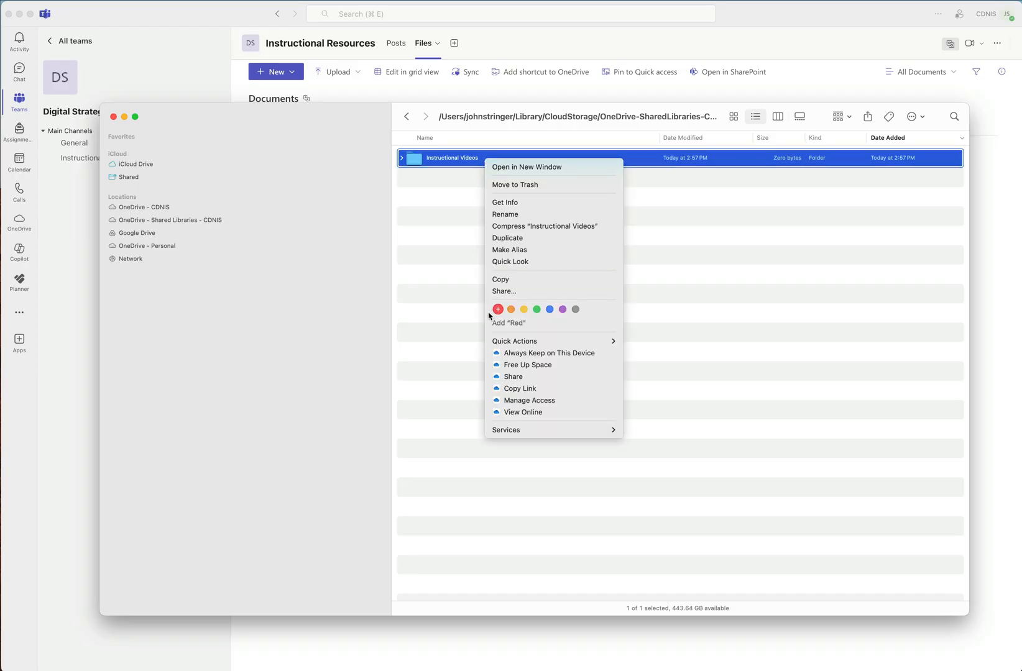
{"action": "left_click", "coordinate": [529, 411]}
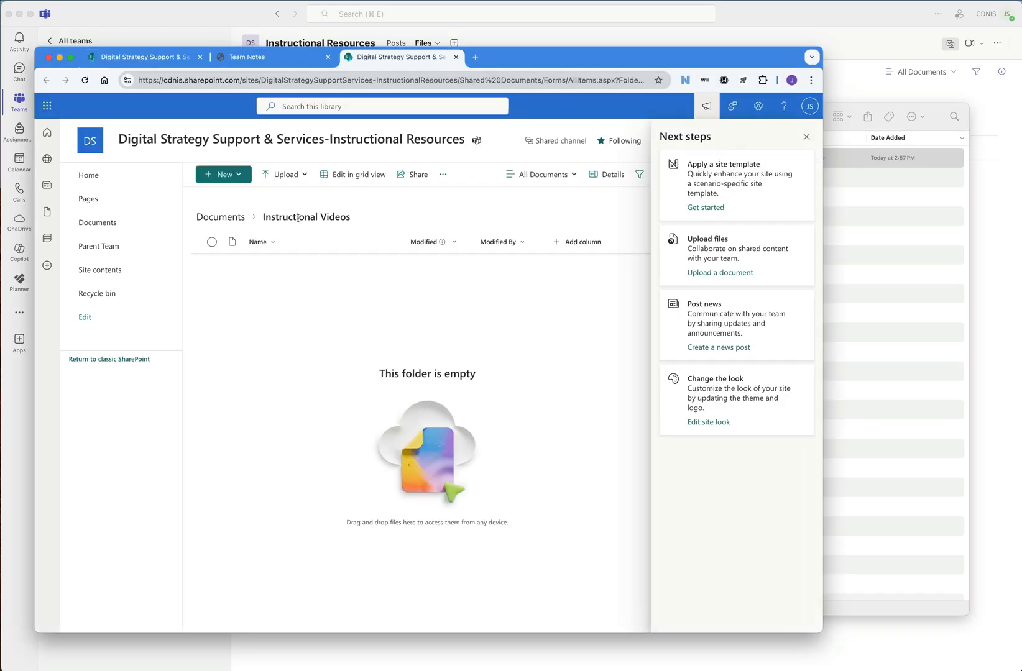
{"action": "left_click", "coordinate": [242, 176]}
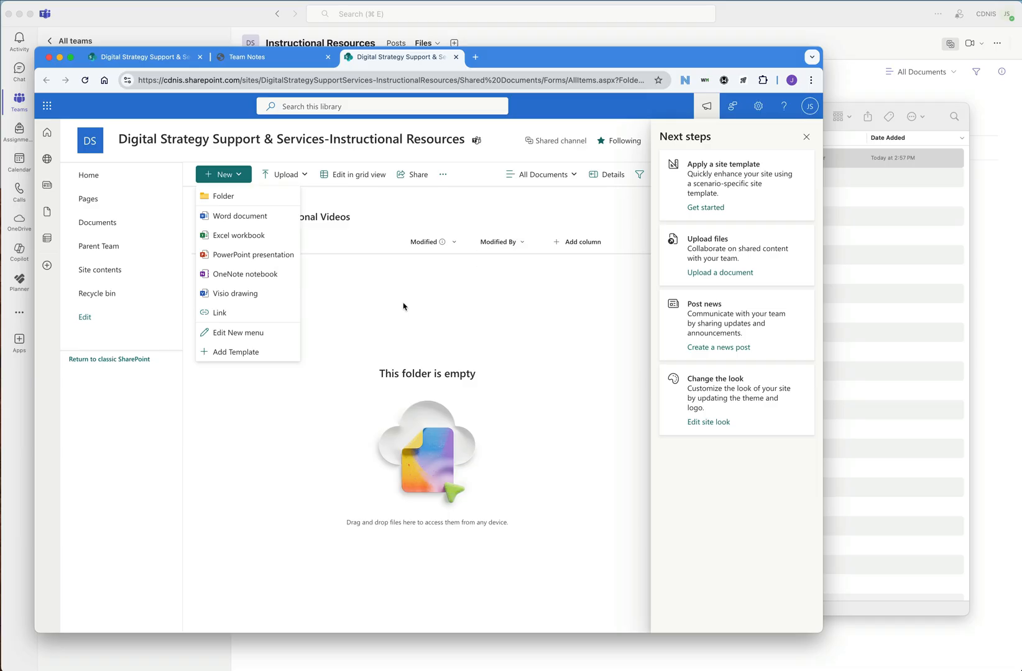
Step: Check for the Instructional Videos folder in the Teams channel files, the SharePoint library and Finder, ending back in Teams
{"action": "left_click", "coordinate": [188, 14]}
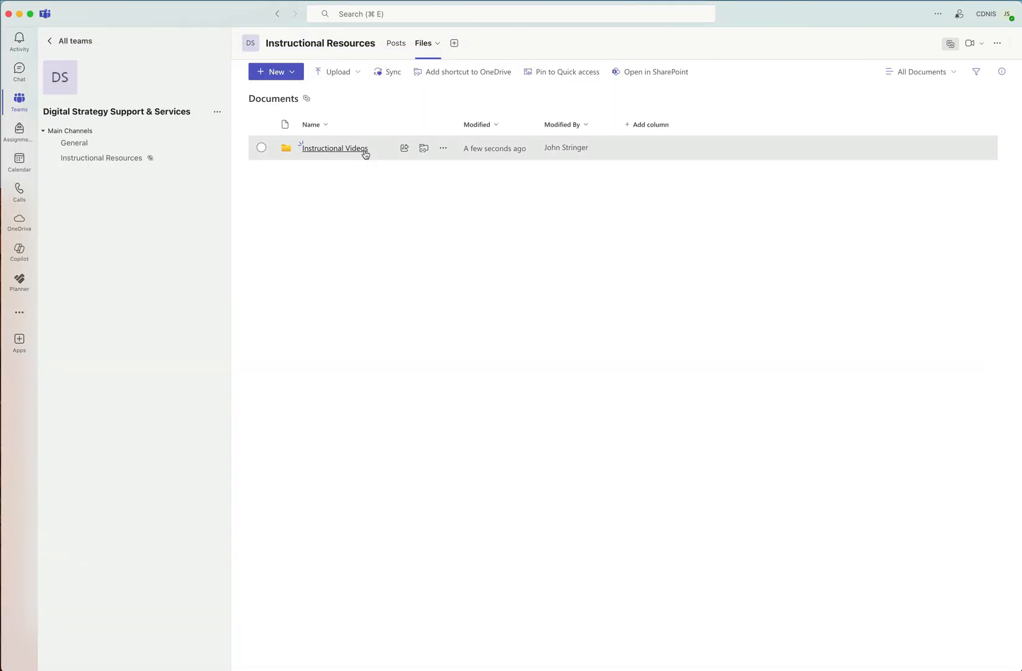
{"action": "key", "text": "super+Tab"}
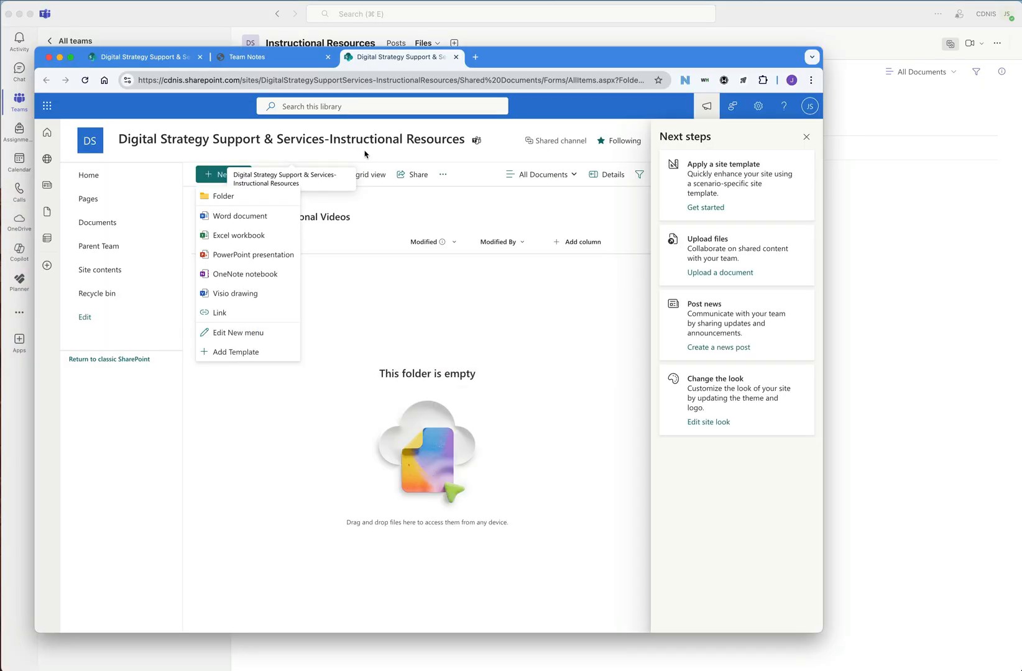
{"action": "key", "text": "super+Tab"}
{"action": "key", "text": "super+Tab"}
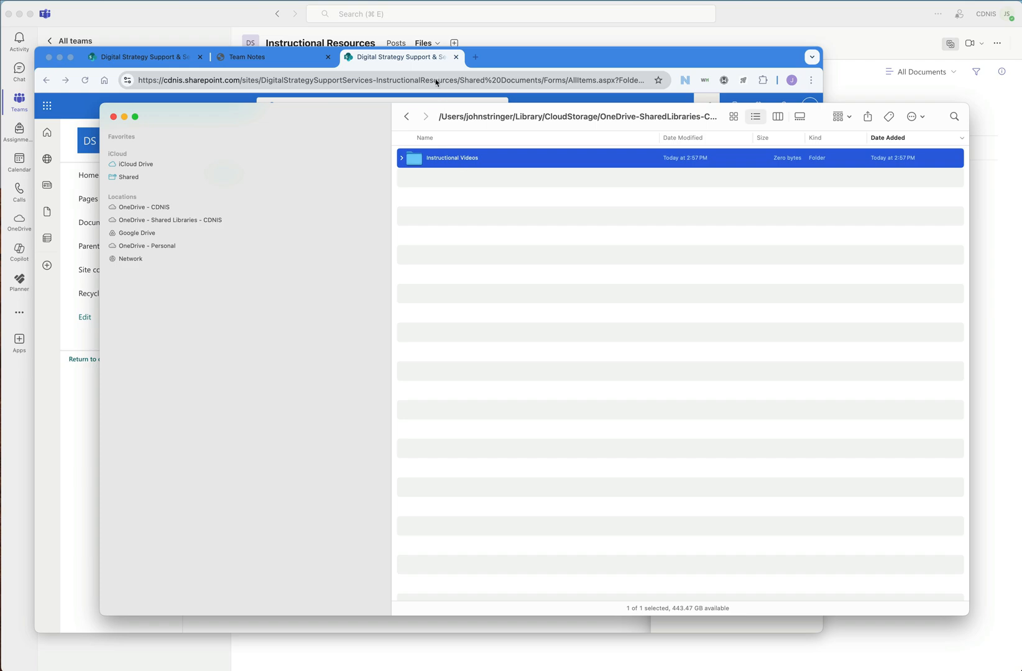
{"action": "key", "text": "cmd+Tab"}
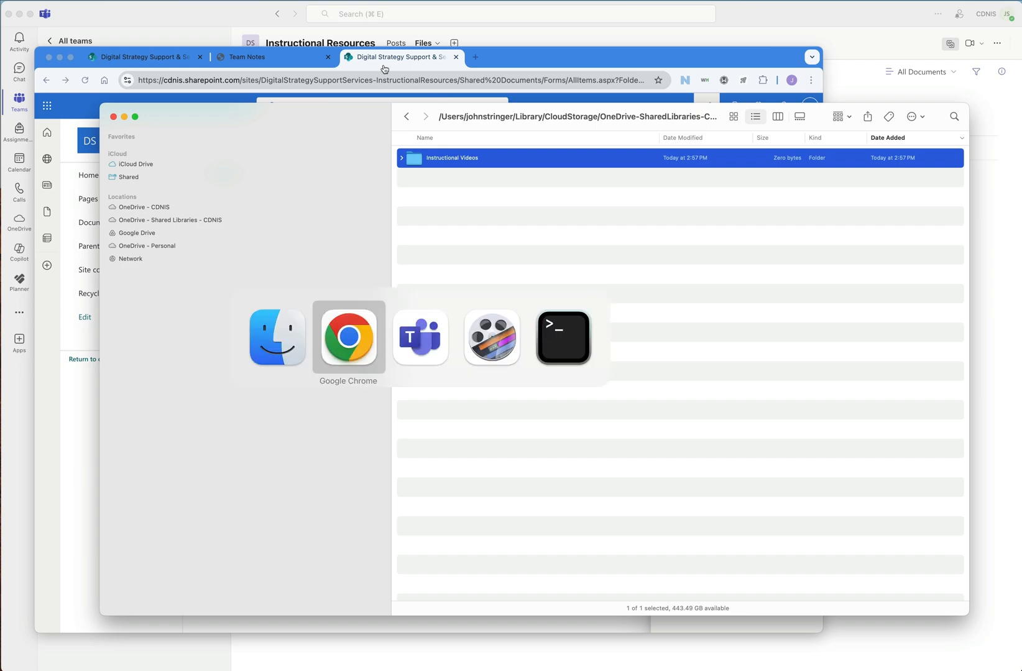
{"action": "key", "text": "cmd+Tab"}
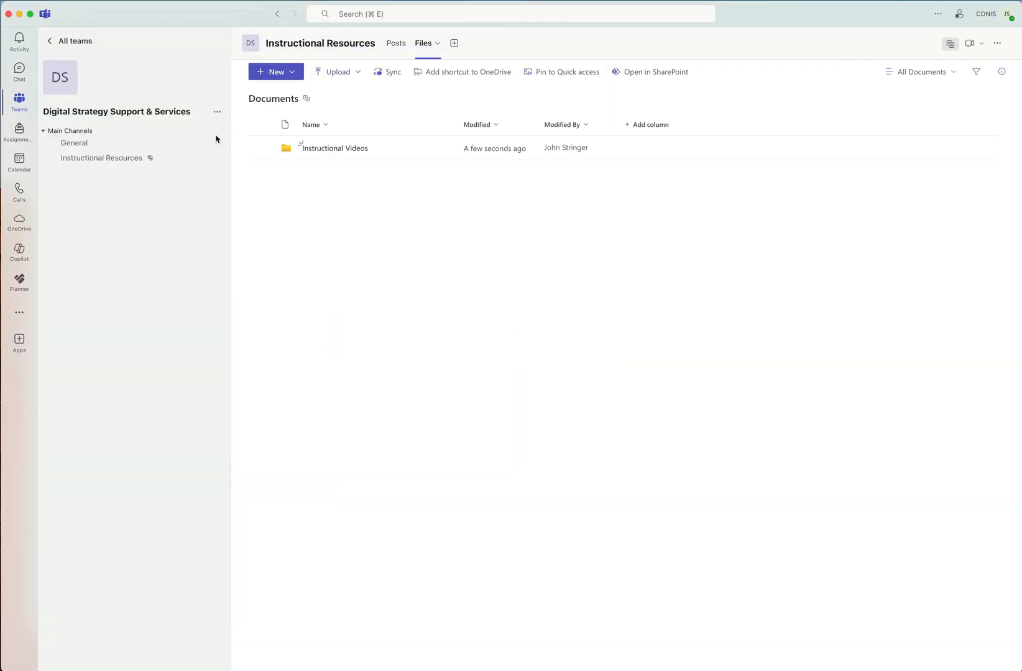
Step: View the available actions for Team Notes.docx in the General channel's files, dismiss them and switch to the synced folders in Finder
{"action": "left_click", "coordinate": [94, 150]}
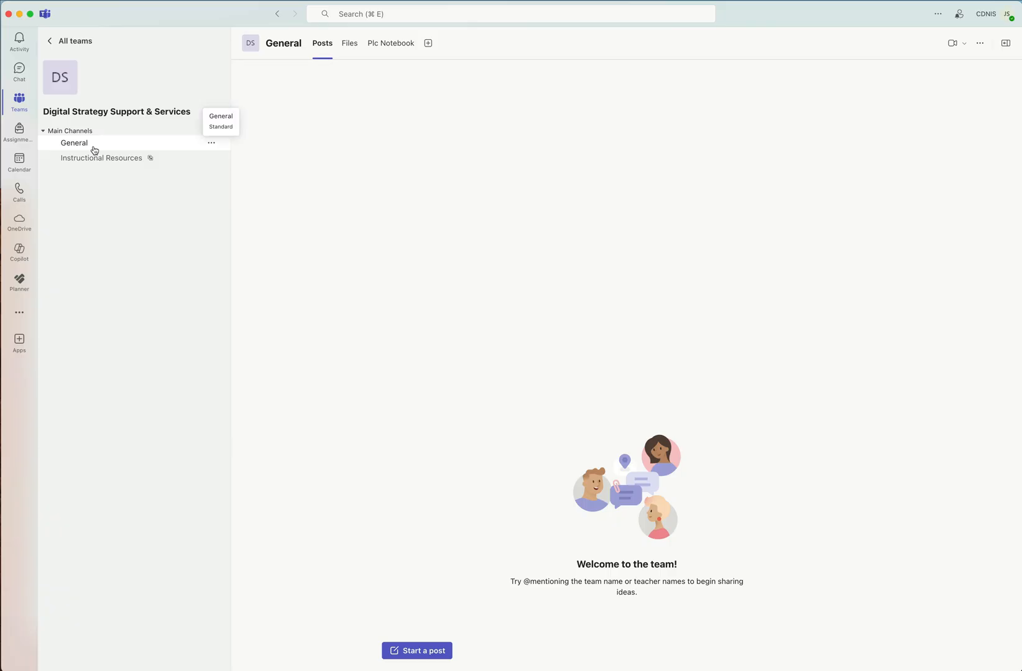
{"action": "left_click", "coordinate": [352, 45]}
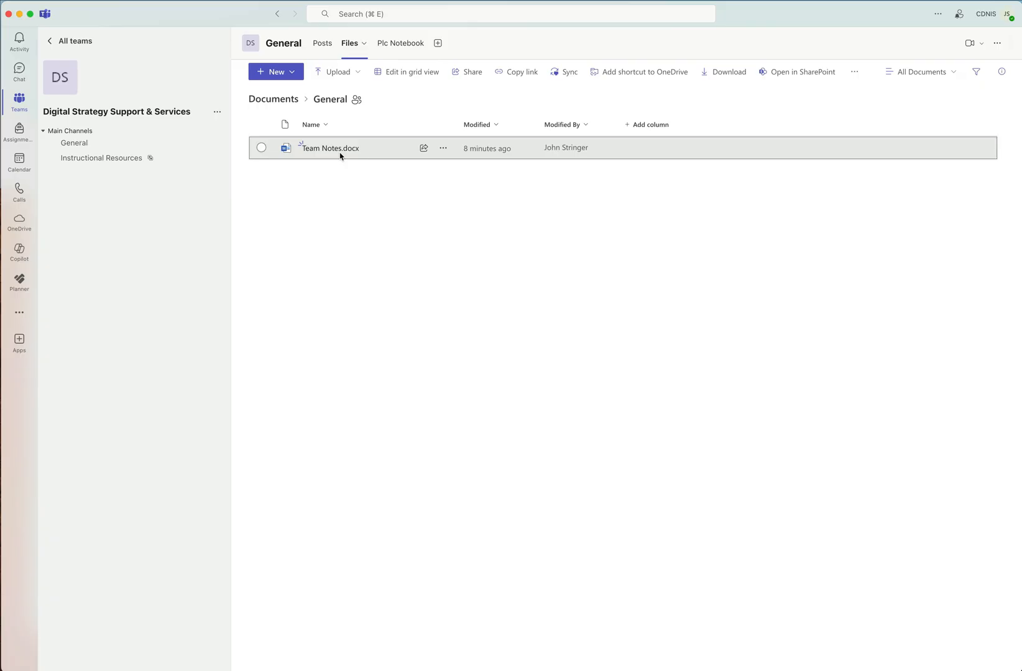
{"action": "left_click", "coordinate": [441, 150]}
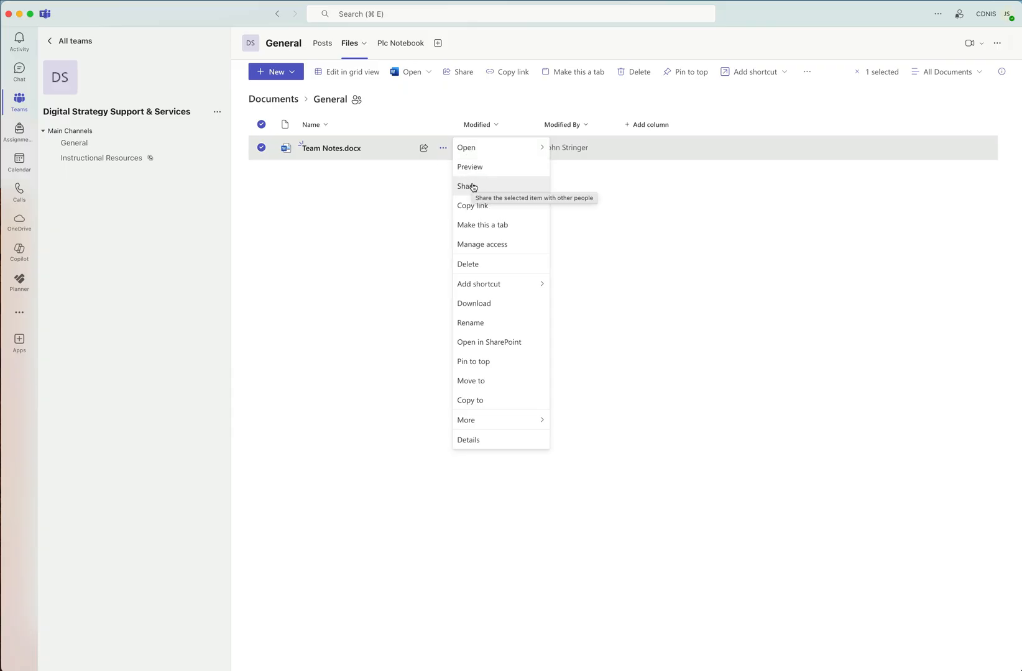
{"action": "left_click", "coordinate": [309, 246]}
{"action": "key", "text": "super+Tab"}
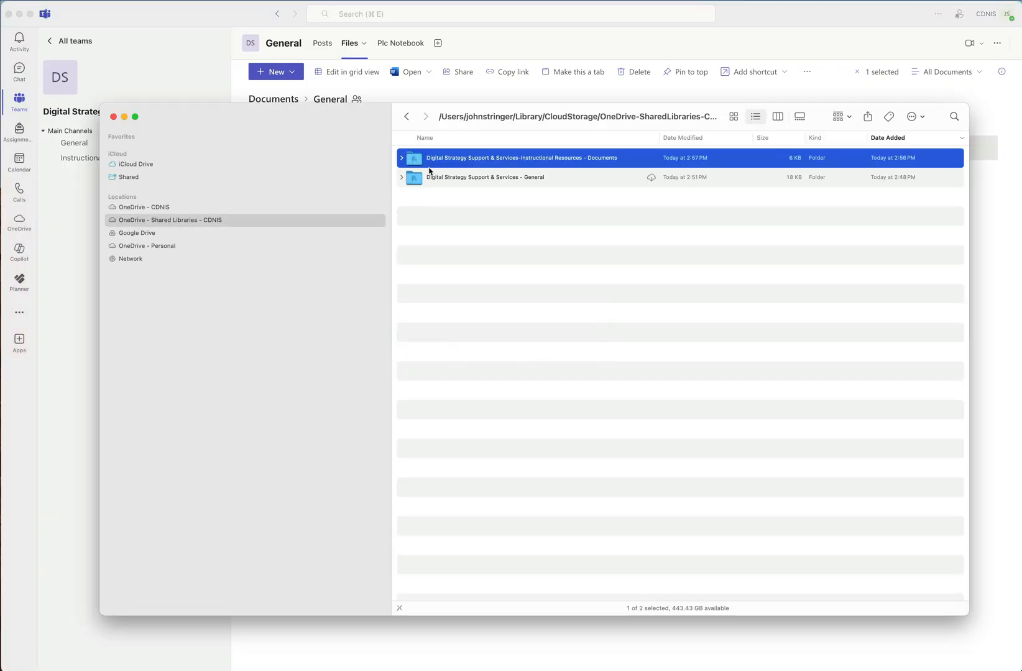
Step: View the OneDrive sharing options for Team Notes.docx in the synced General folder and close them without sharing
{"action": "left_click", "coordinate": [429, 172]}
{"action": "double_click", "coordinate": [429, 172]}
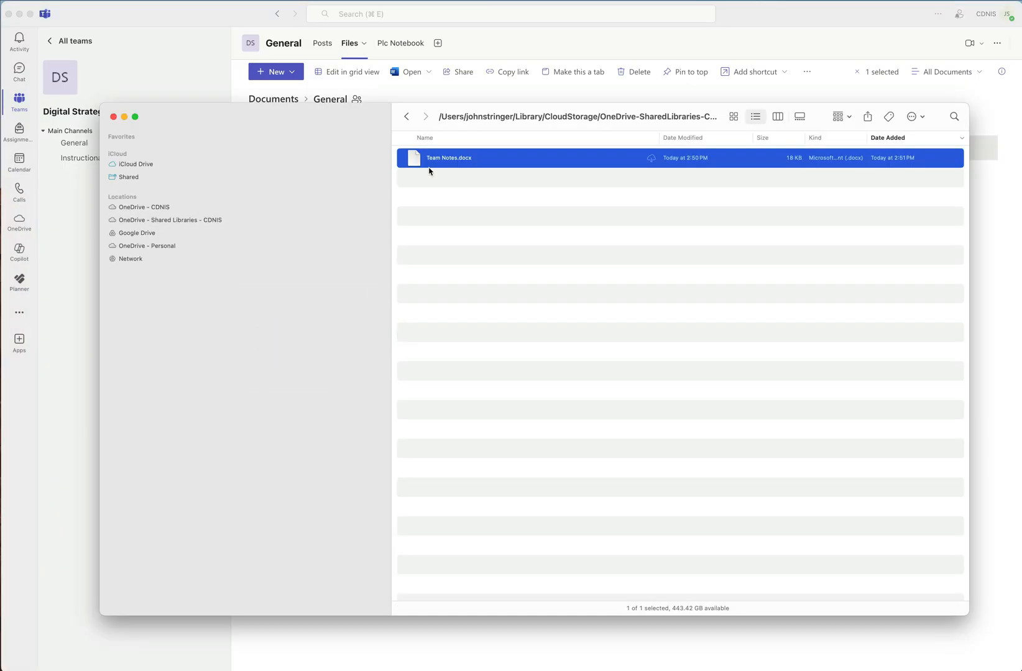
{"action": "right_click", "coordinate": [440, 165]}
{"action": "mouse_move", "coordinate": [472, 353]}
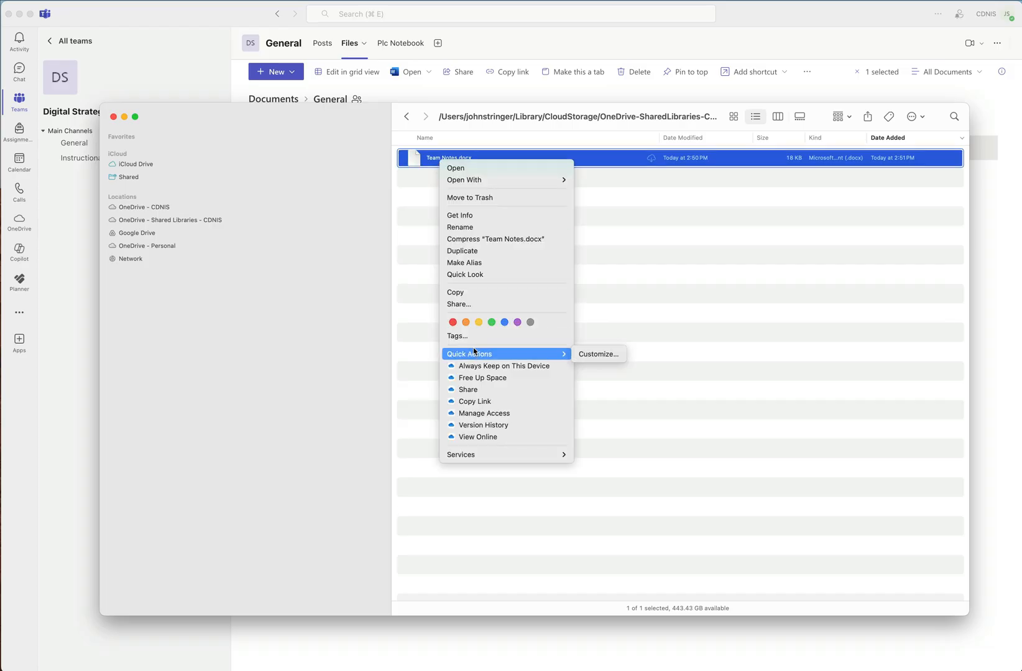
{"action": "left_click", "coordinate": [486, 392]}
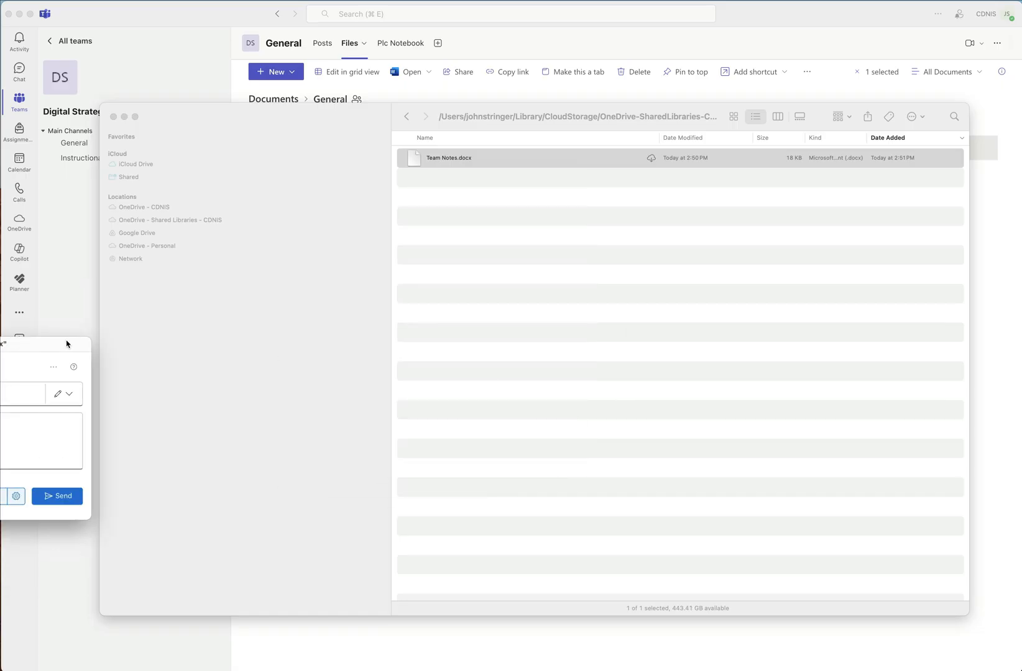
{"action": "left_click_drag", "start_coordinate": [68, 343], "coordinate": [604, 249]}
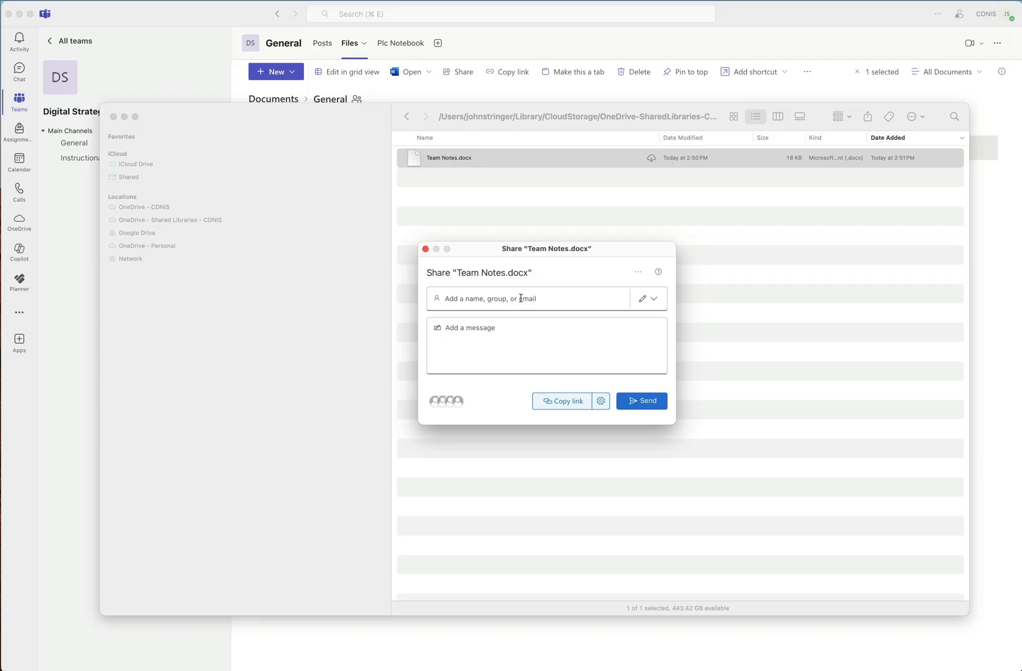
{"action": "left_click", "coordinate": [424, 250]}
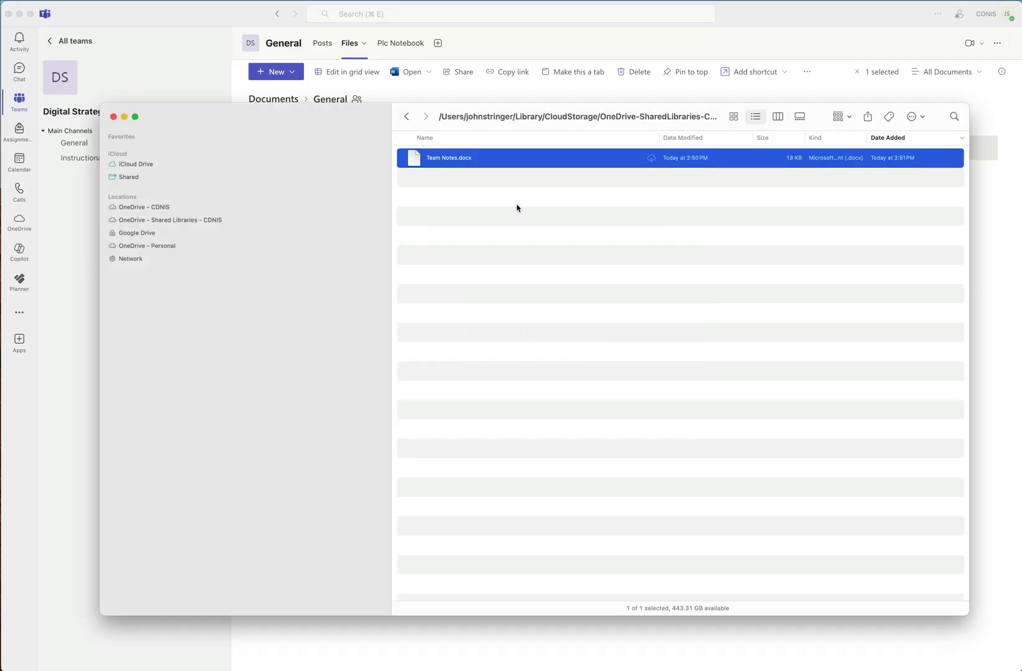
Step: View Team Notes.docx online from Finder, check the document's sharing options in Word for the web and close them without sending
{"action": "right_click", "coordinate": [461, 159]}
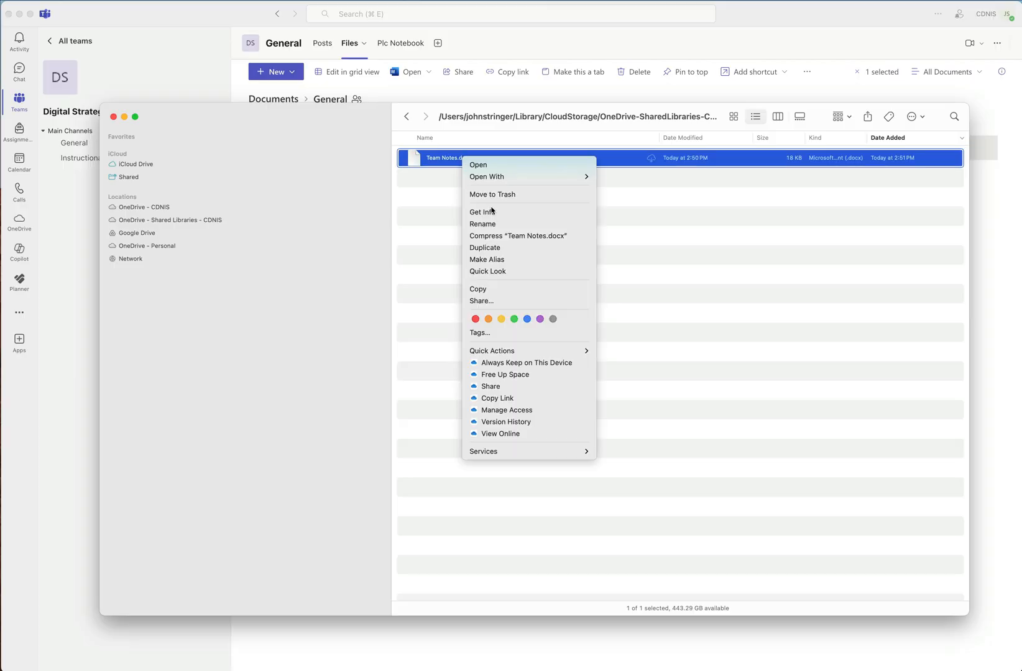
{"action": "left_click", "coordinate": [523, 432]}
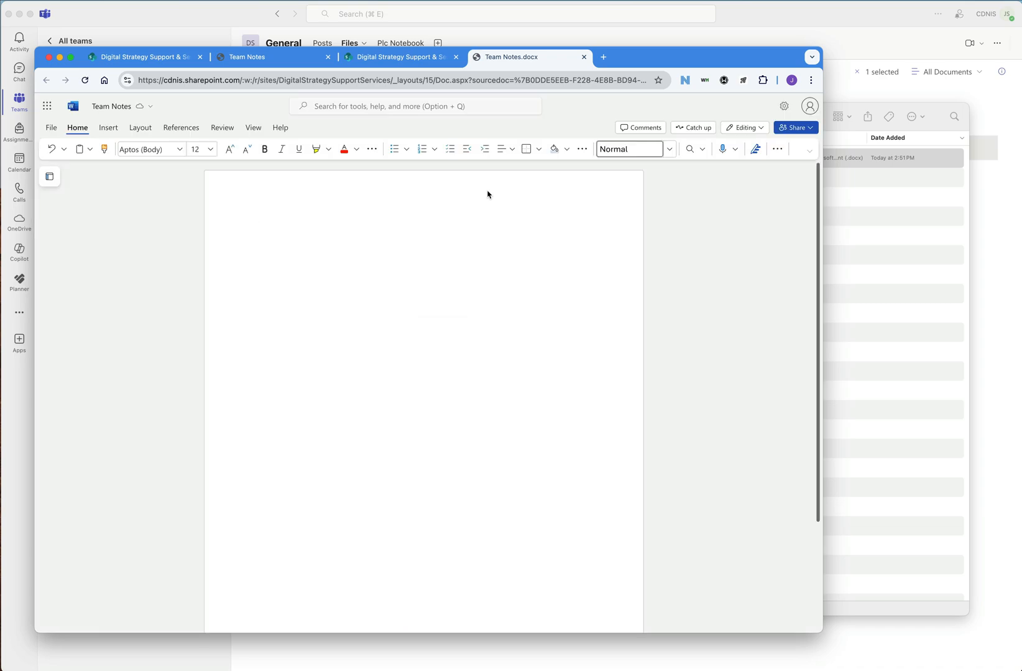
{"action": "left_click", "coordinate": [809, 131]}
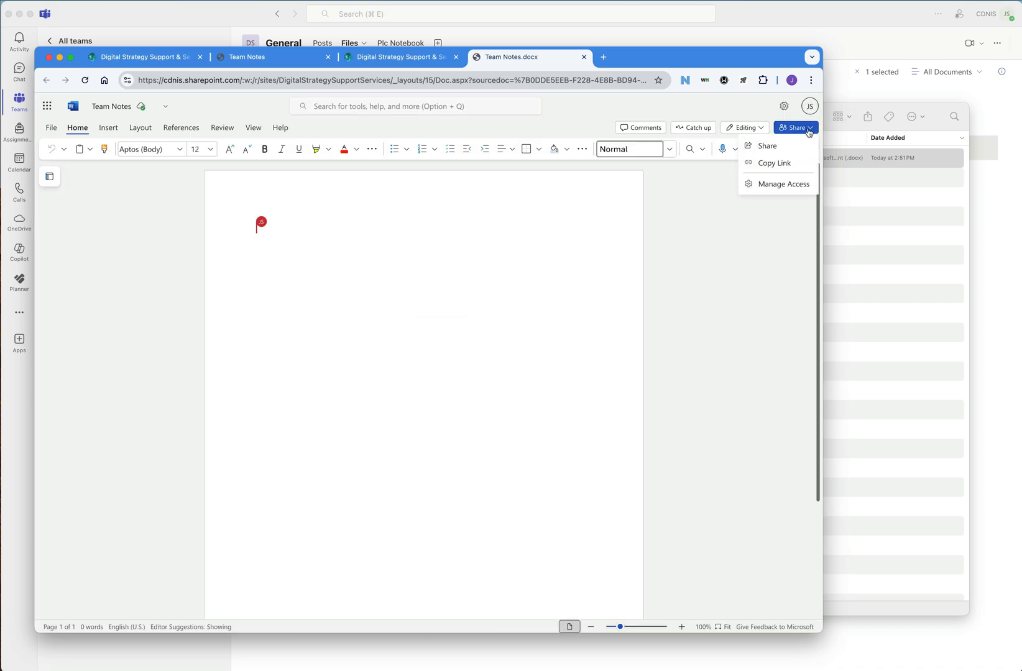
{"action": "left_click", "coordinate": [773, 145]}
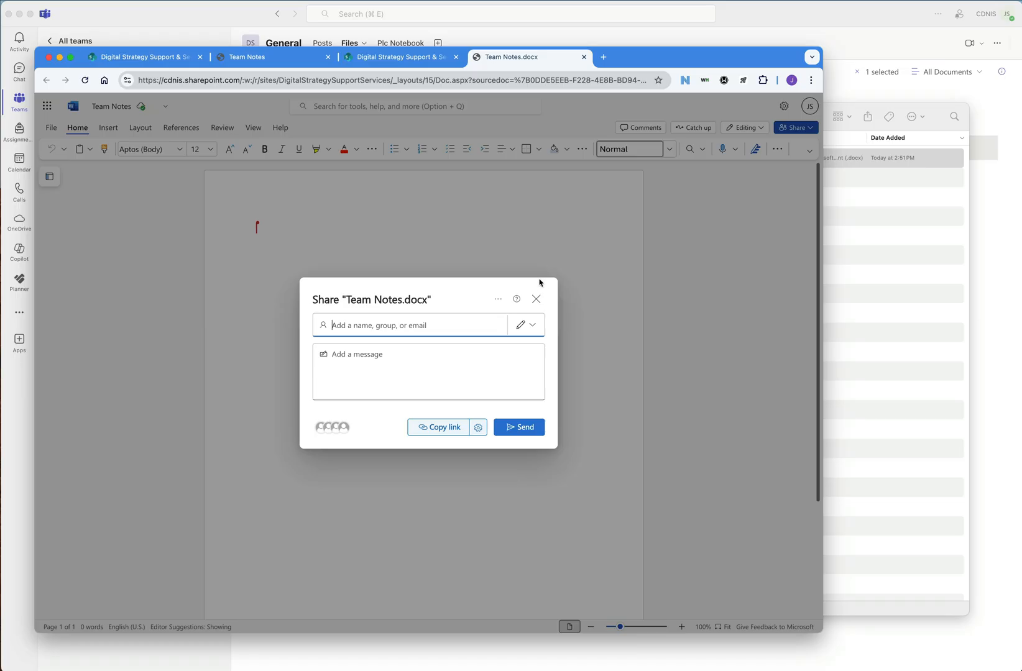
{"action": "left_click", "coordinate": [535, 299]}
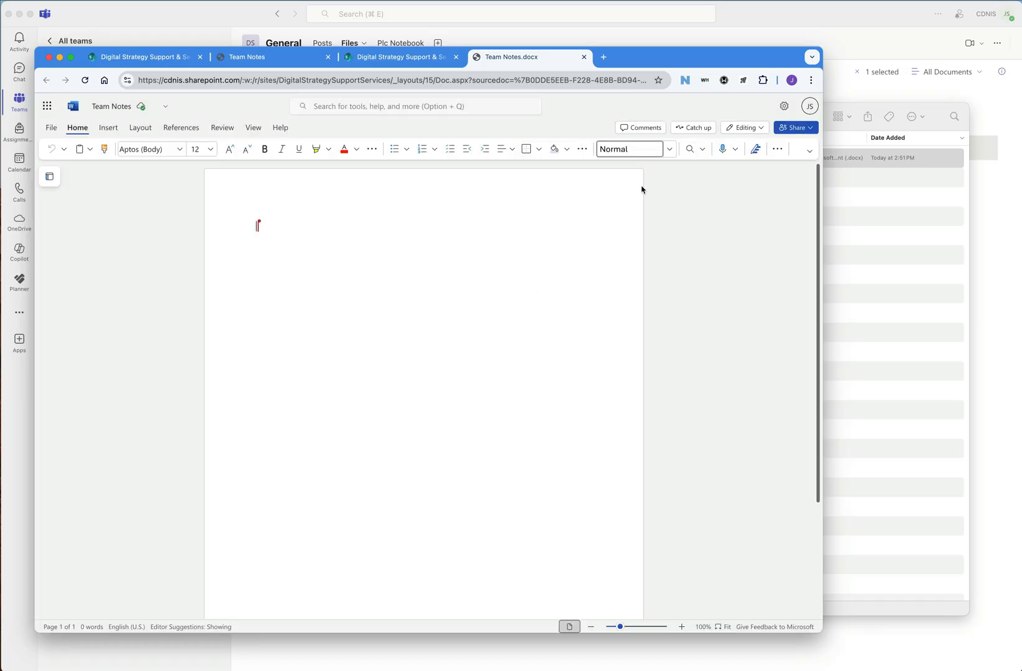